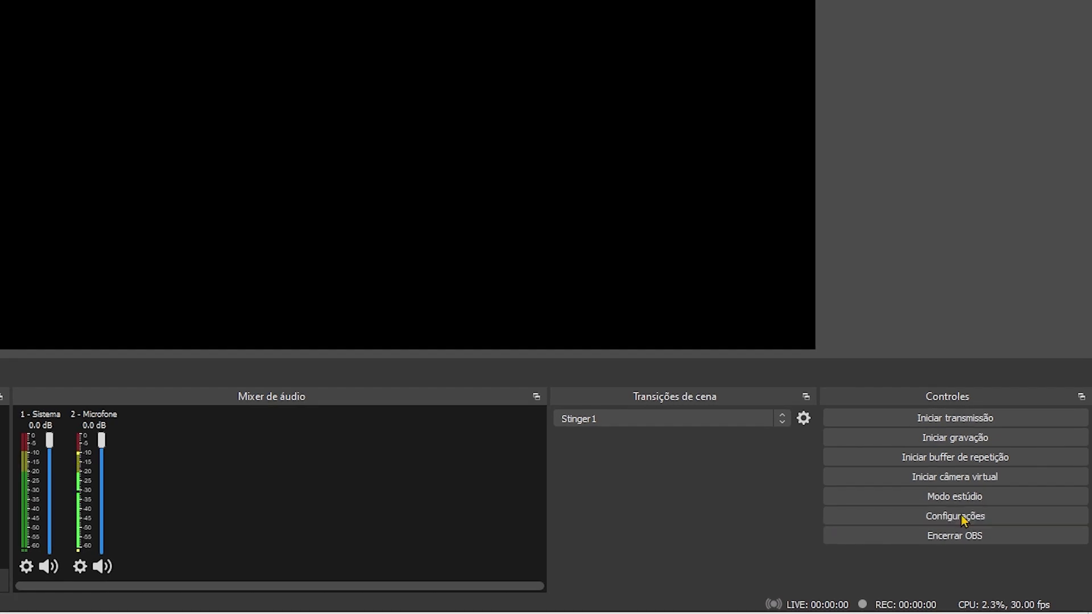
# - Open the output settings and examine the recording options, including the bitrate
pyautogui.click(961, 518)
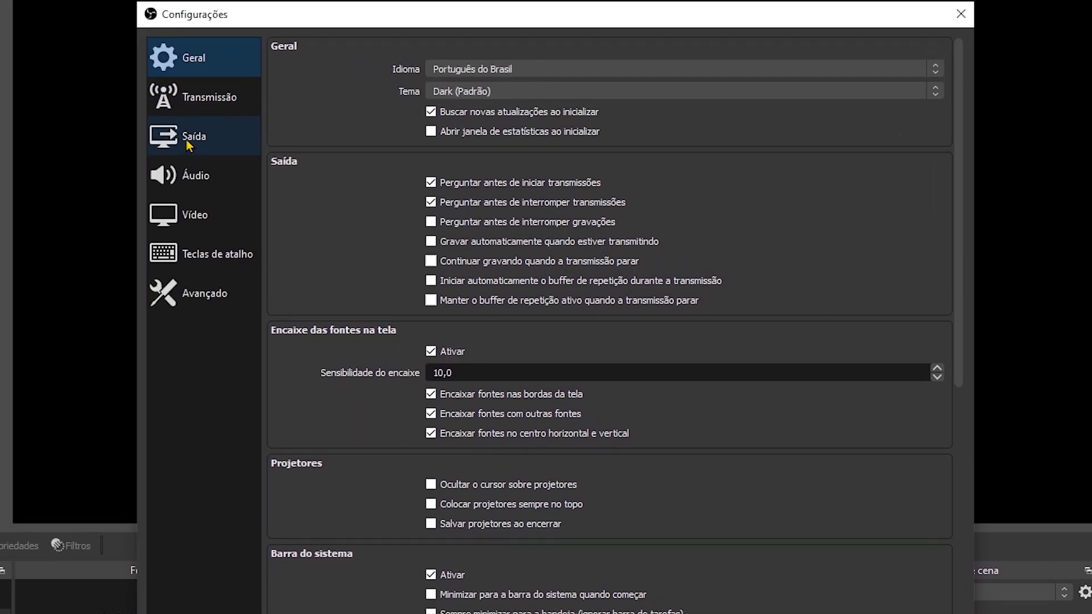
pyautogui.click(187, 142)
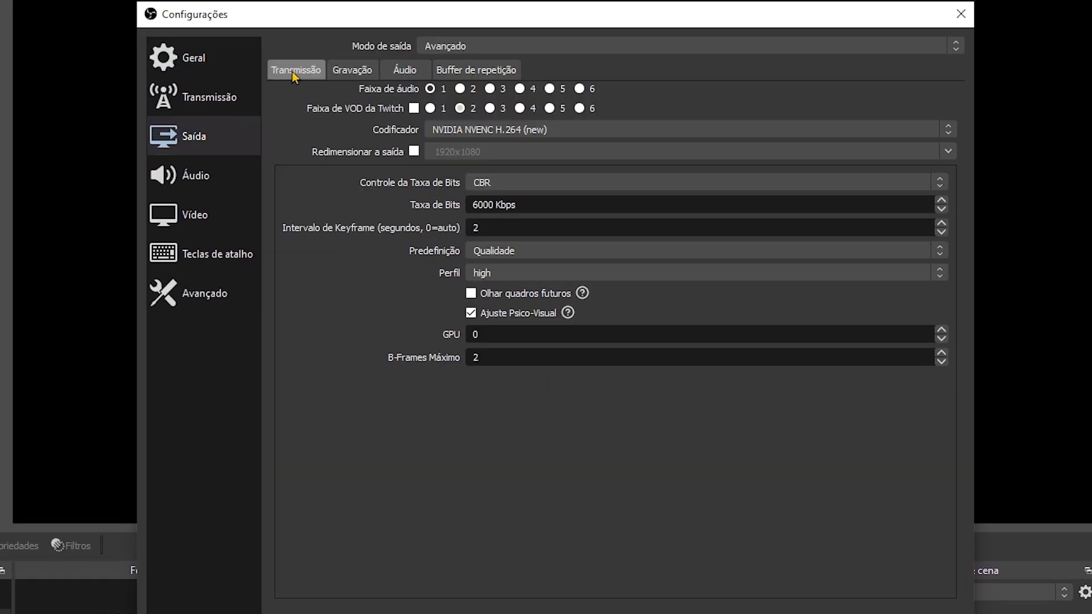
pyautogui.click(354, 73)
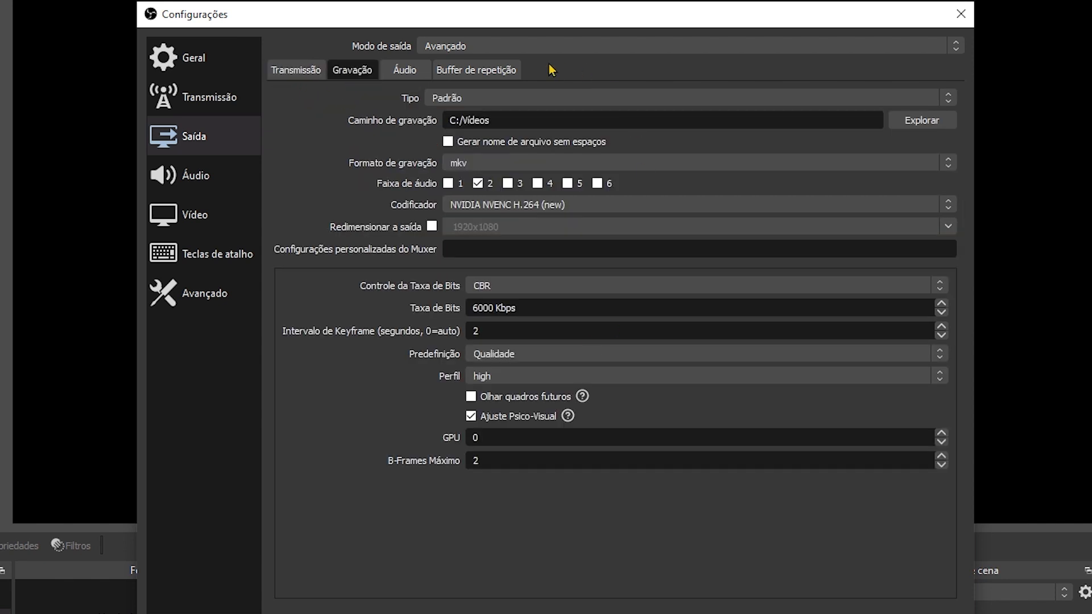
pyautogui.click(512, 307)
pyautogui.moveTo(495, 308); pyautogui.dragTo(464, 307)
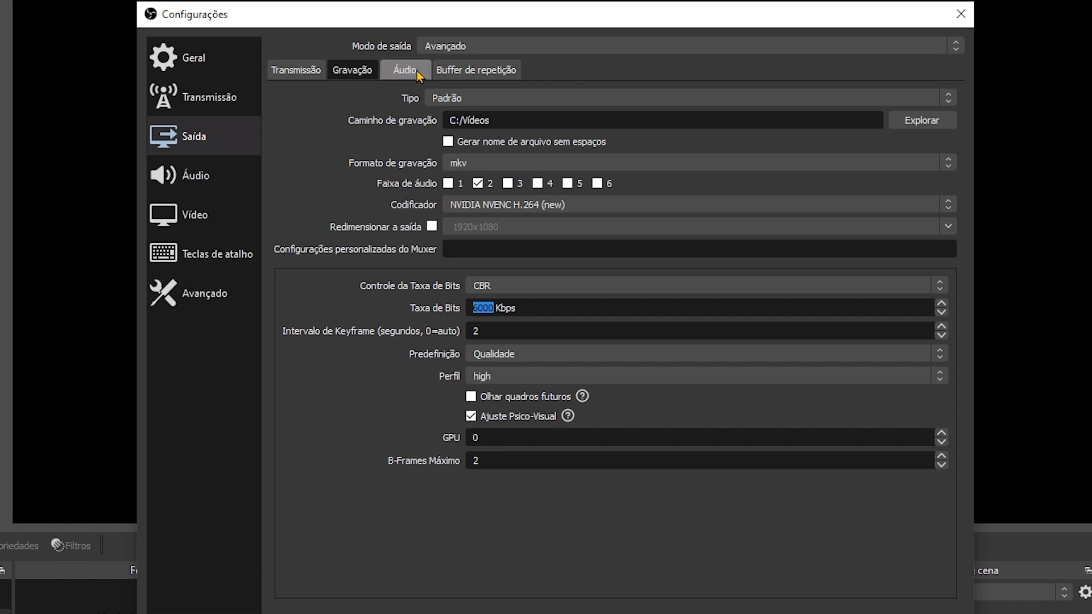
# - Open the replay buffer output settings and switch the replay buffer off and on again
pyautogui.click(475, 70)
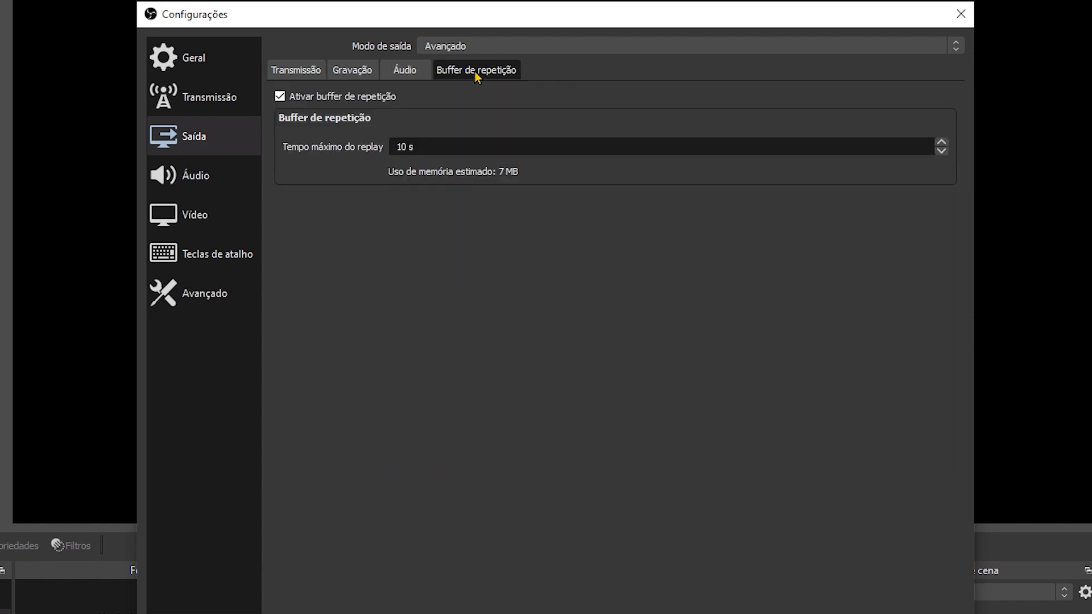
pyautogui.click(285, 101)
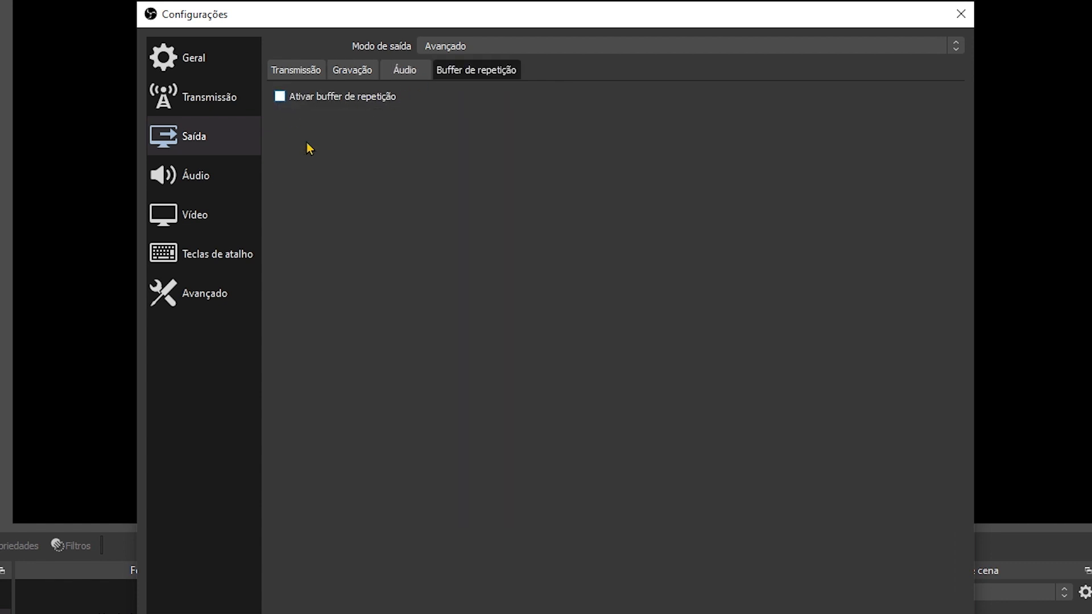
pyautogui.click(281, 98)
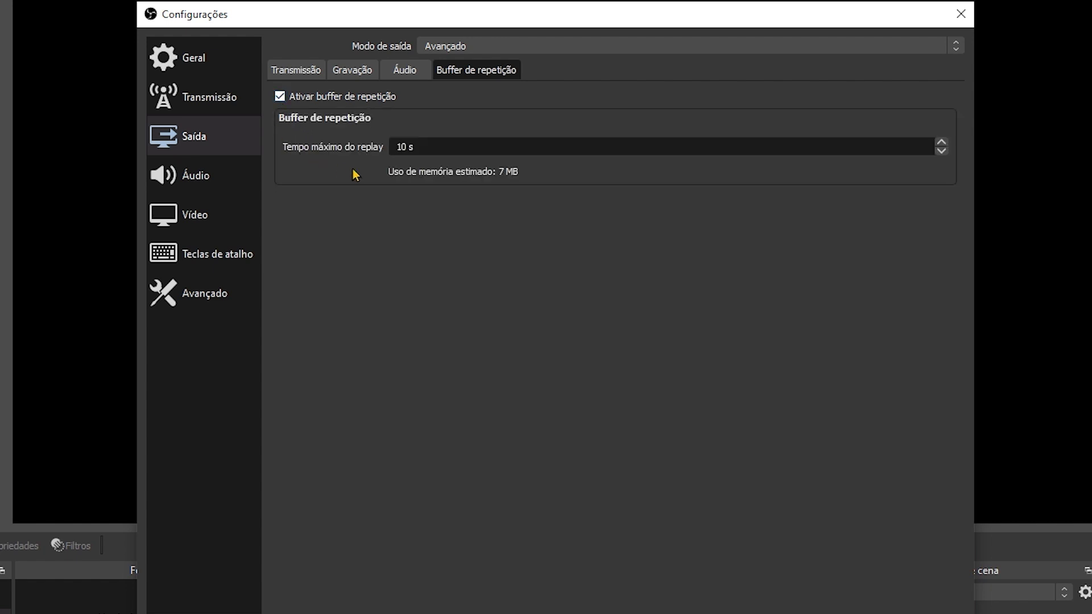
# - Try different maximum replay times, such as 60, 10 and 600 seconds, for the replay buffer
pyautogui.click(480, 145)
pyautogui.moveTo(436, 148); pyautogui.dragTo(362, 151)
pyautogui.write('60')
pyautogui.click(396, 147)
pyautogui.press('Delete')
pyautogui.press('Delete')
pyautogui.write('10')
pyautogui.doubleClick(399, 147)
pyautogui.write('60')
pyautogui.moveTo(406, 147); pyautogui.dragTo(351, 156)
pyautogui.write('600')
# - Set the maximum replay time to 10 s and apply the output settings
pyautogui.press('BackSpace')
pyautogui.press('BackSpace')
pyautogui.press('BackSpace')
pyautogui.write('10')
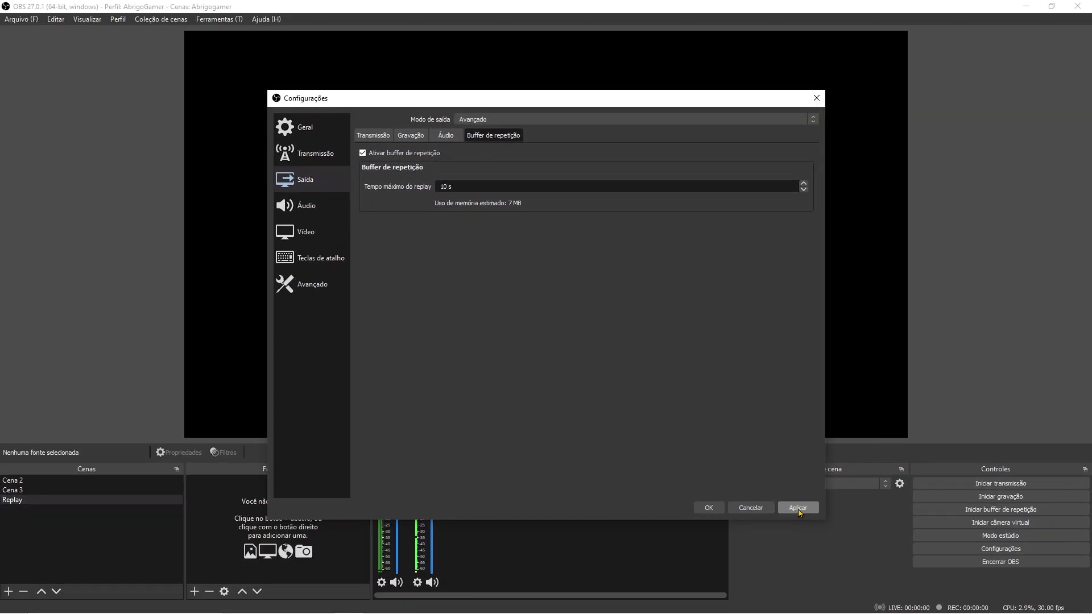
pyautogui.click(798, 507)
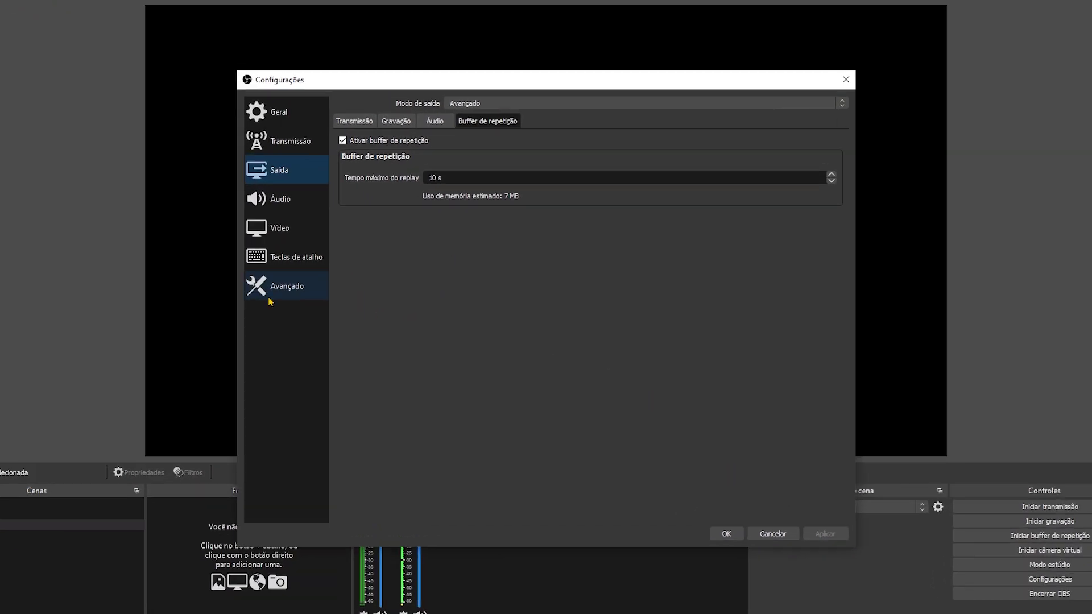
# - Open the advanced settings and examine the recording file name format and the replay buffer prefix
pyautogui.click(299, 286)
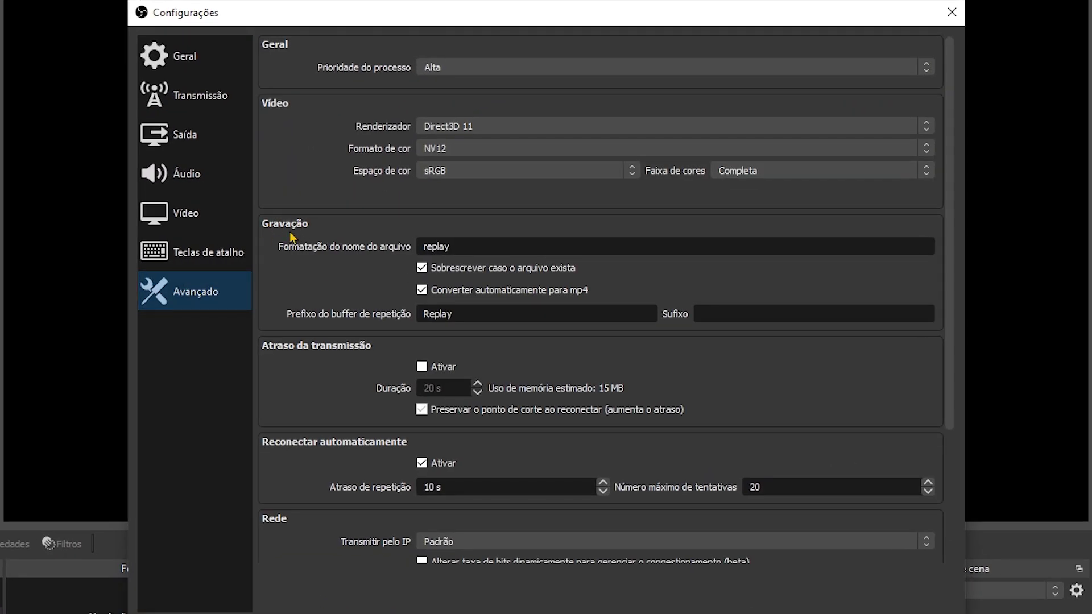
pyautogui.click(467, 248)
pyautogui.moveTo(460, 248); pyautogui.dragTo(380, 248)
pyautogui.click(501, 245)
pyautogui.click(491, 312)
pyautogui.moveTo(490, 312); pyautogui.dragTo(365, 313)
# - Copy the recording file name format "replay" into the replay buffer prefix, then apply and close the settings
pyautogui.moveTo(420, 246); pyautogui.dragTo(463, 233)
pyautogui.hotkey('ctrl', 'c')
pyautogui.click(485, 239)
pyautogui.click(481, 310)
pyautogui.hotkey('ctrl', 'a')
pyautogui.hotkey('ctrl', 'v')
pyautogui.scroll(-5, 953, 259)
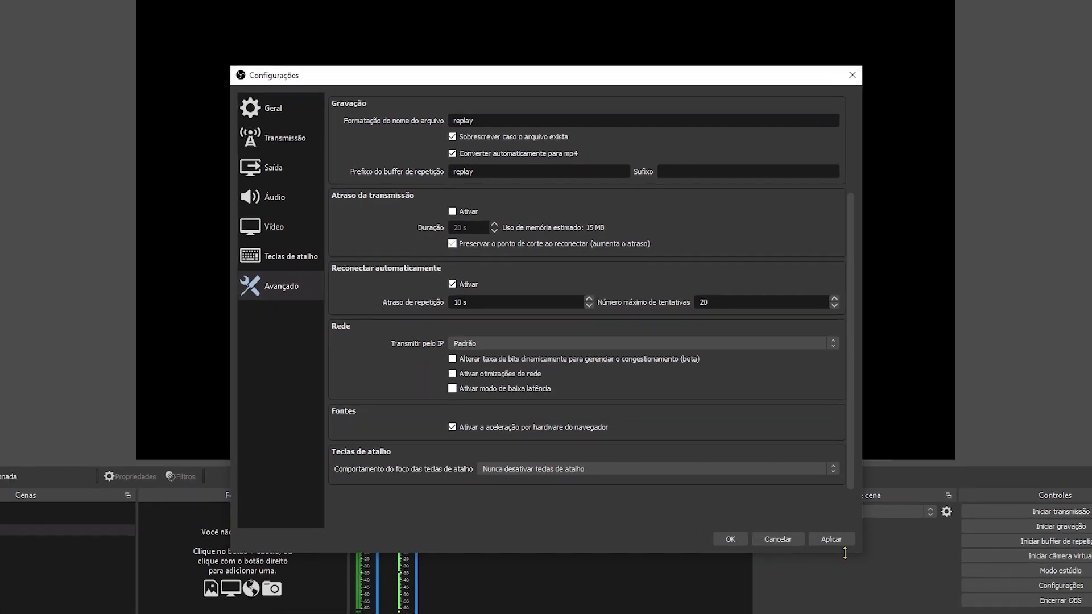
pyautogui.click(831, 539)
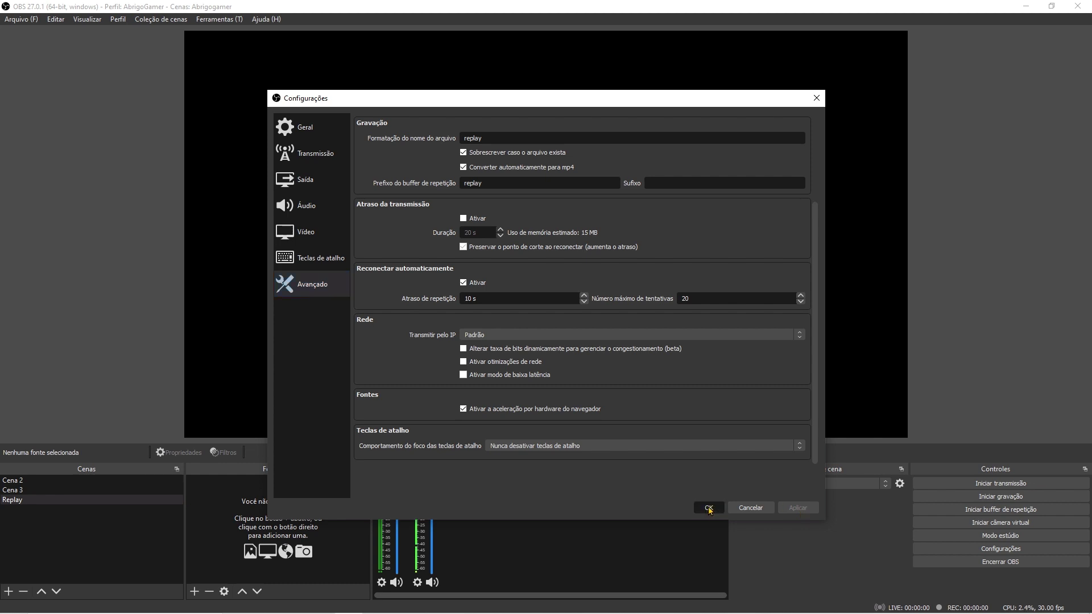
pyautogui.click(709, 508)
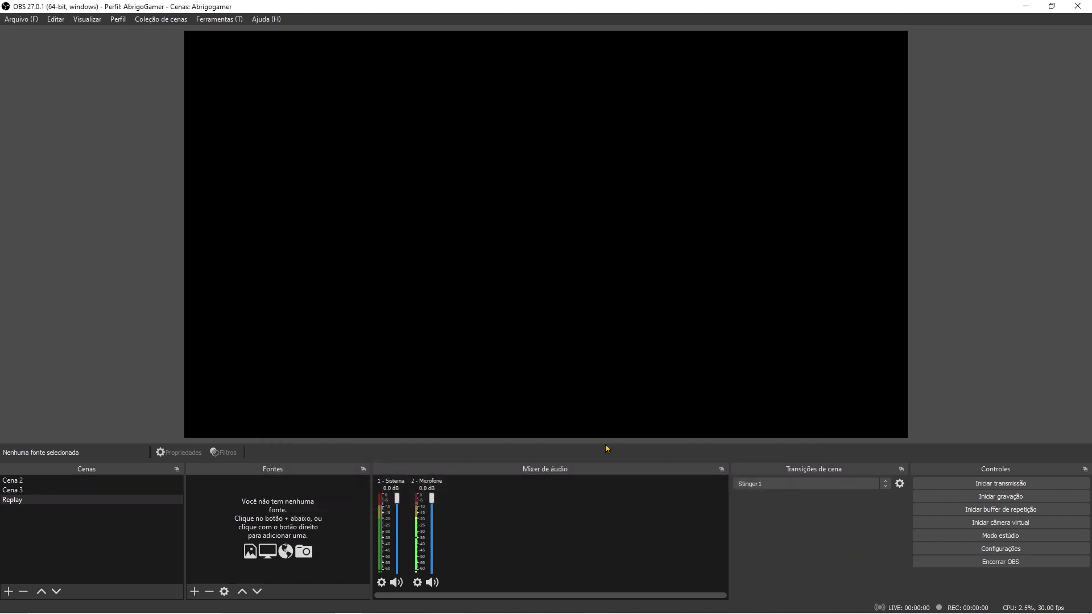
# - Make a short test recording, then start and stop the replay buffer
pyautogui.click(1000, 499)
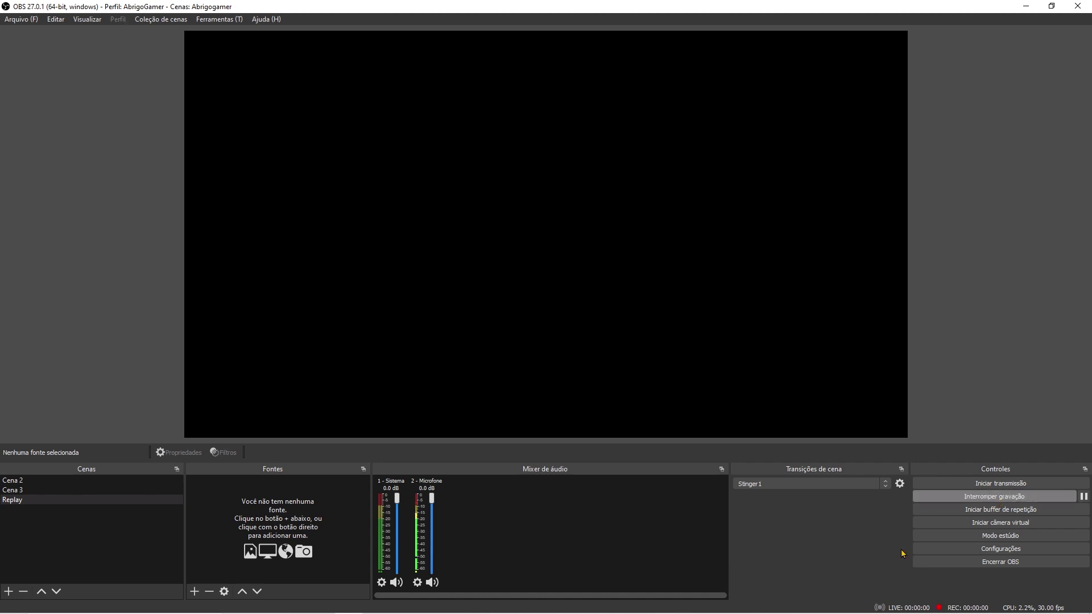
pyautogui.click(1000, 498)
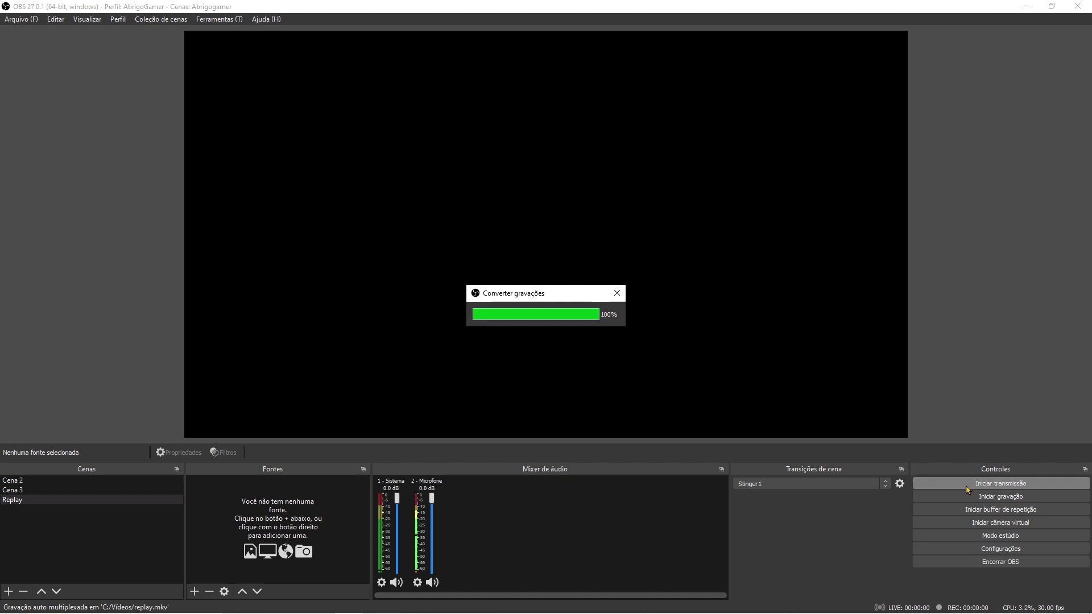
pyautogui.click(999, 514)
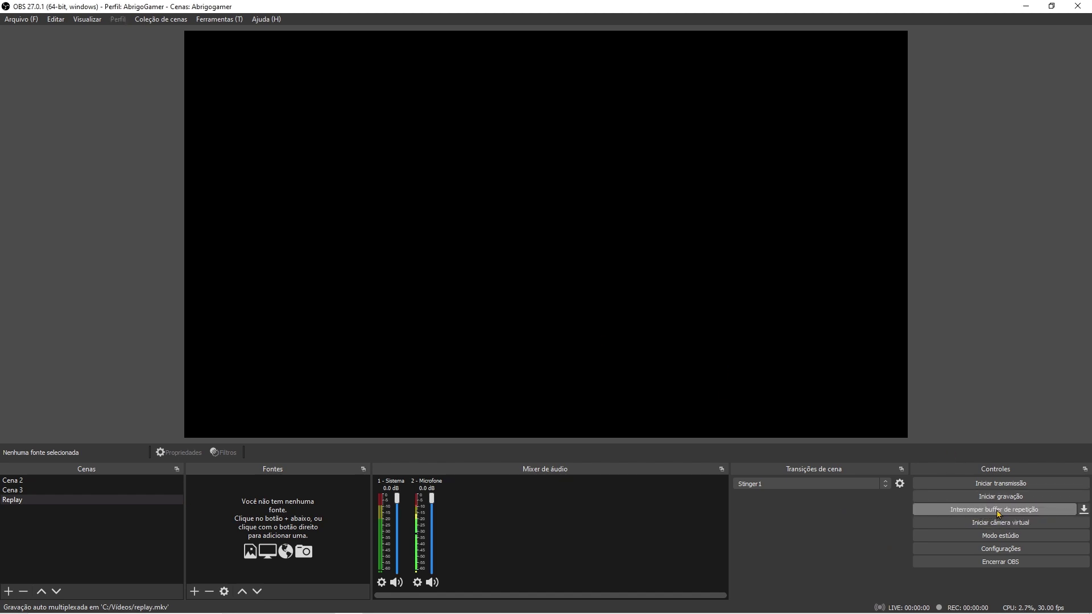
pyautogui.click(999, 510)
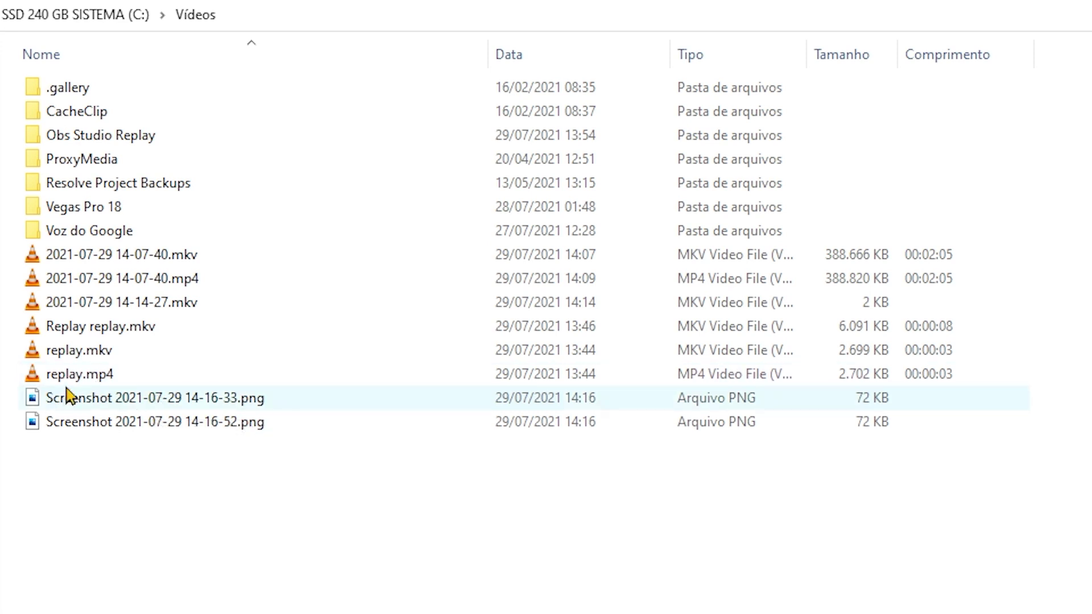
# - Switch to File Explorer and examine replay.mkv, replay.mp4 and Replay replay.mkv in the C: drive's Vídeos folder
pyautogui.click(82, 353)
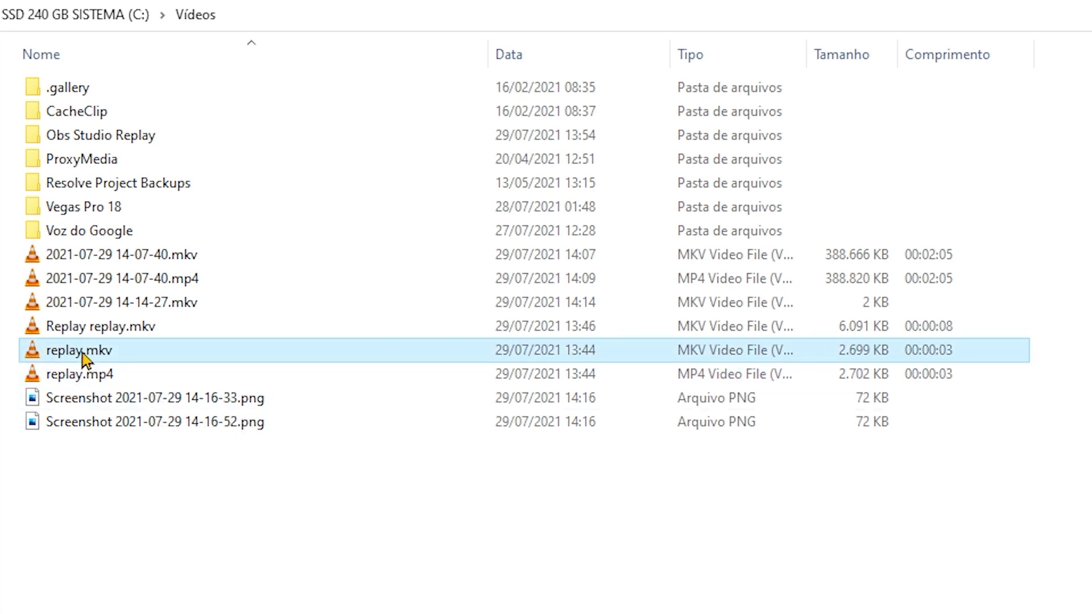
pyautogui.click(114, 377)
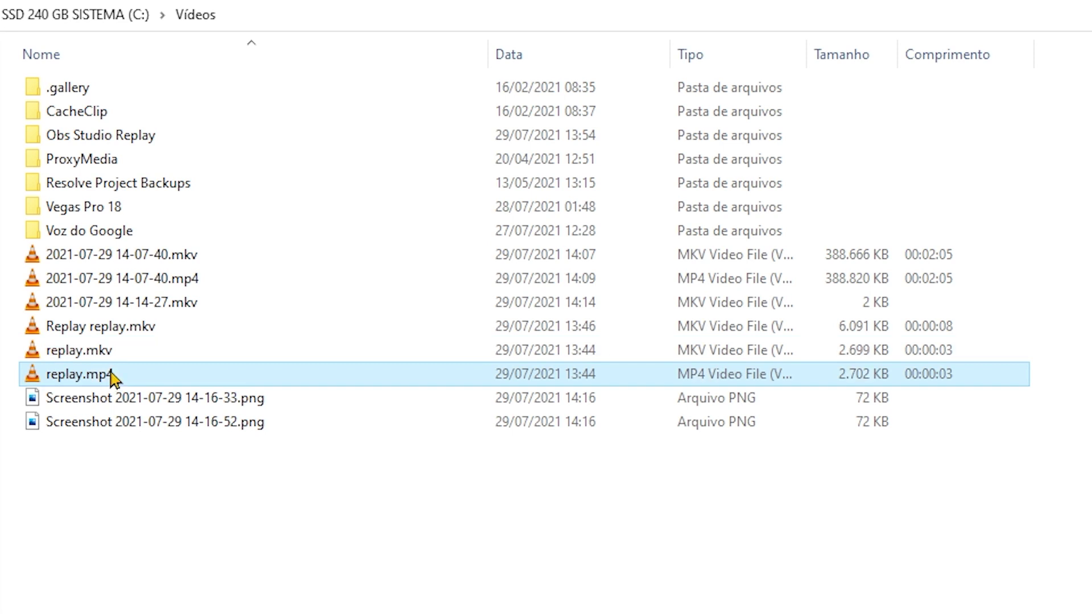
pyautogui.click(72, 330)
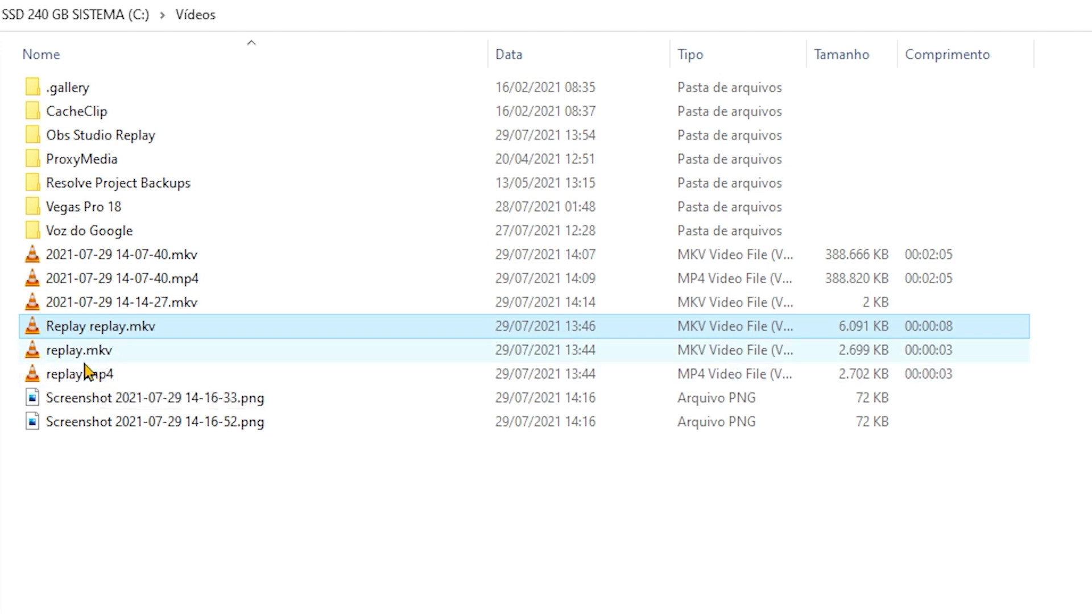
pyautogui.press('Down')
pyautogui.press('Down')
pyautogui.click(80, 333)
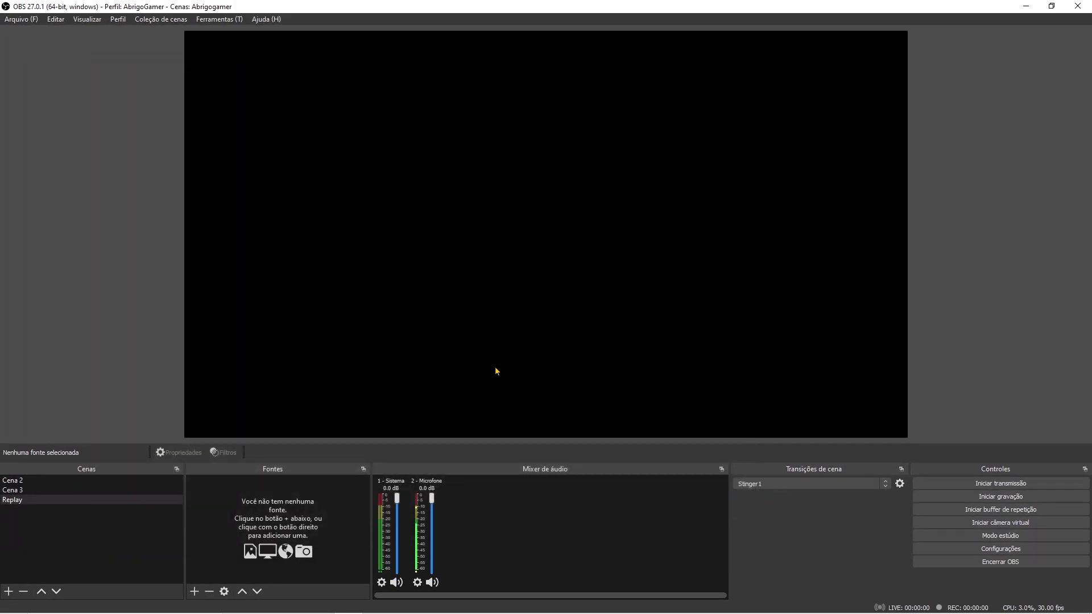
# - Switch to OBS and add a new media source named "Replay 100%" to the Replay scene
pyautogui.rightClick(290, 504)
pyautogui.moveTo(341, 509)
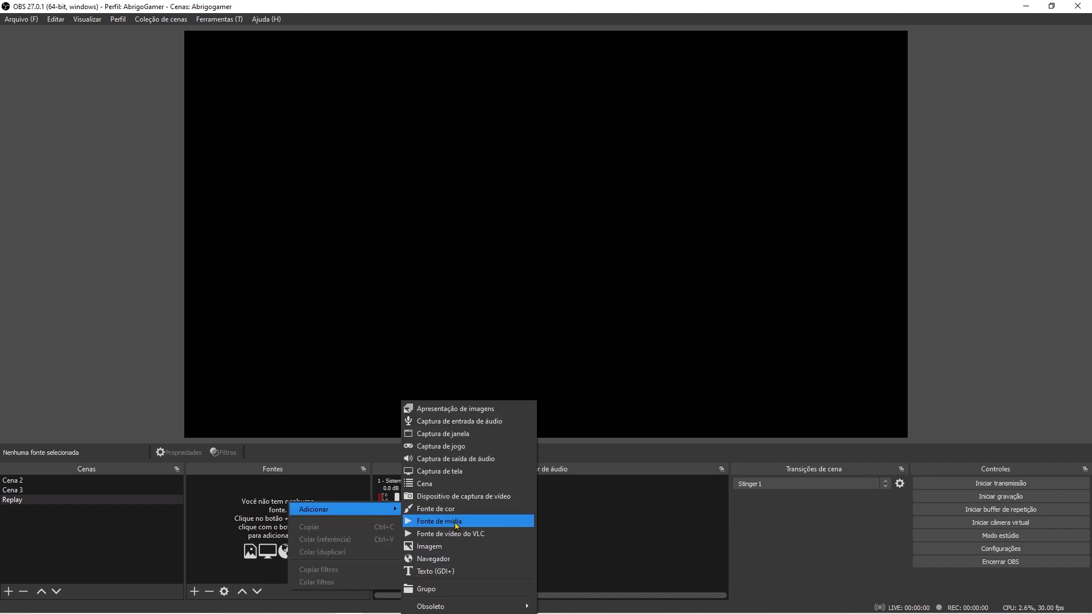
pyautogui.click(452, 523)
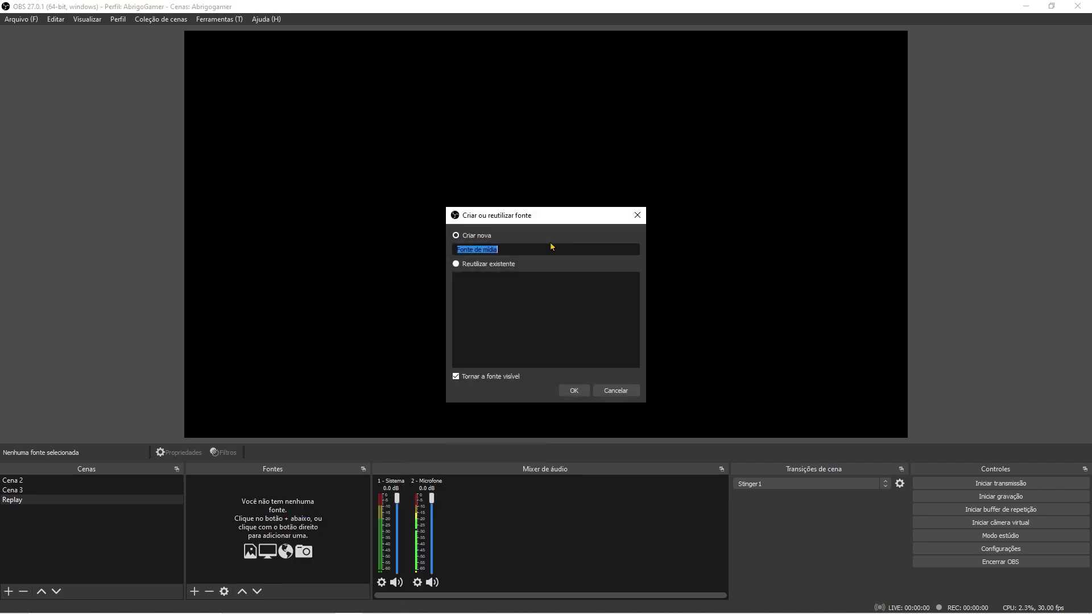
pyautogui.write('Replay 100%')
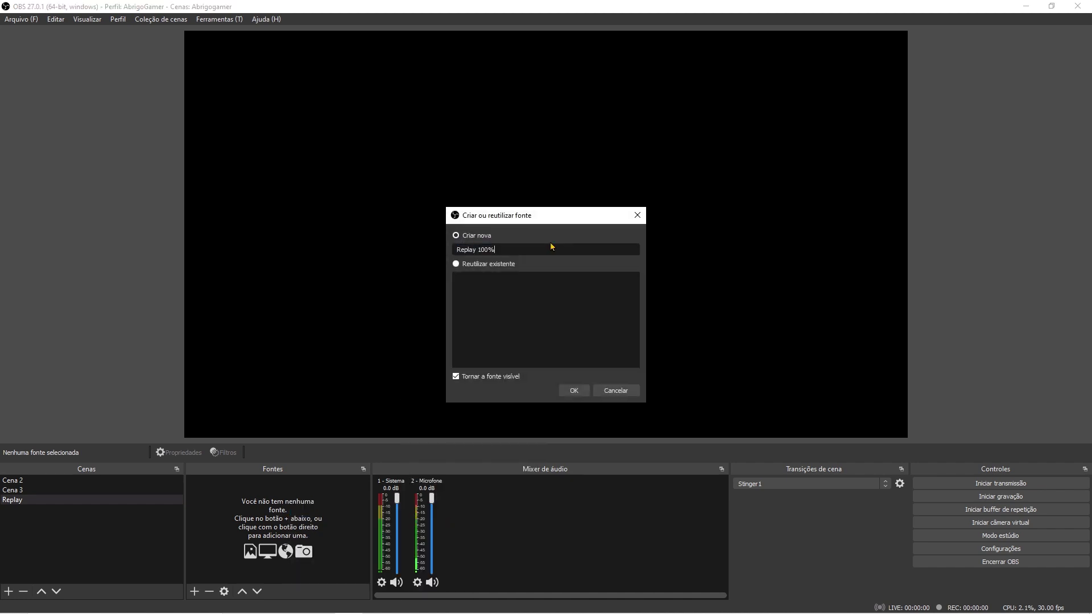
pyautogui.click(573, 391)
# - Set the Replay 100% source to loop C:/Vídeos/Replay replay.mkv, and mute its audio in the mixer
pyautogui.click(710, 361)
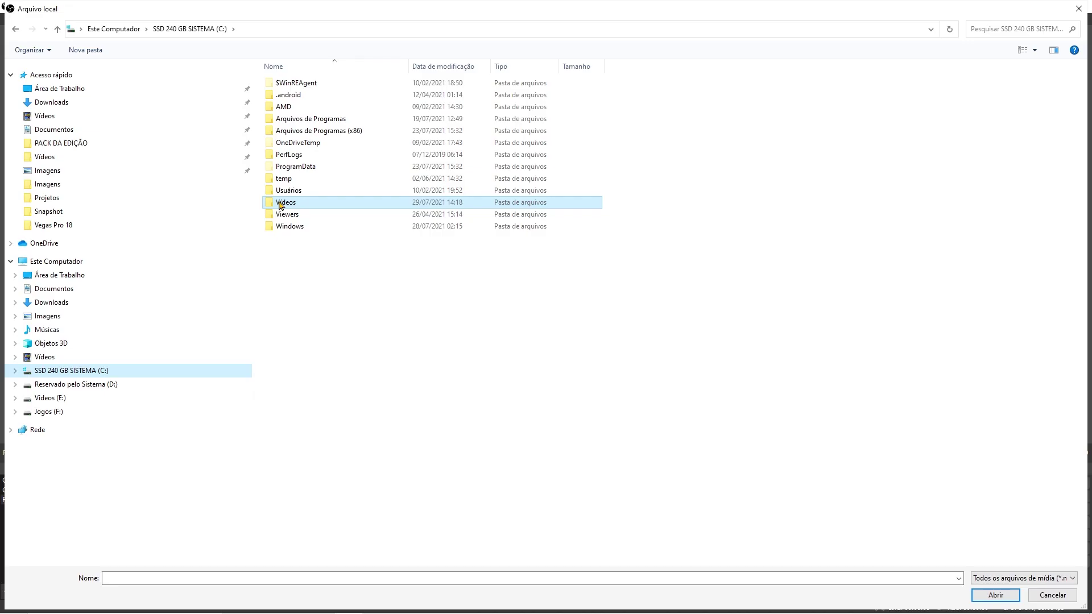
pyautogui.doubleClick(281, 203)
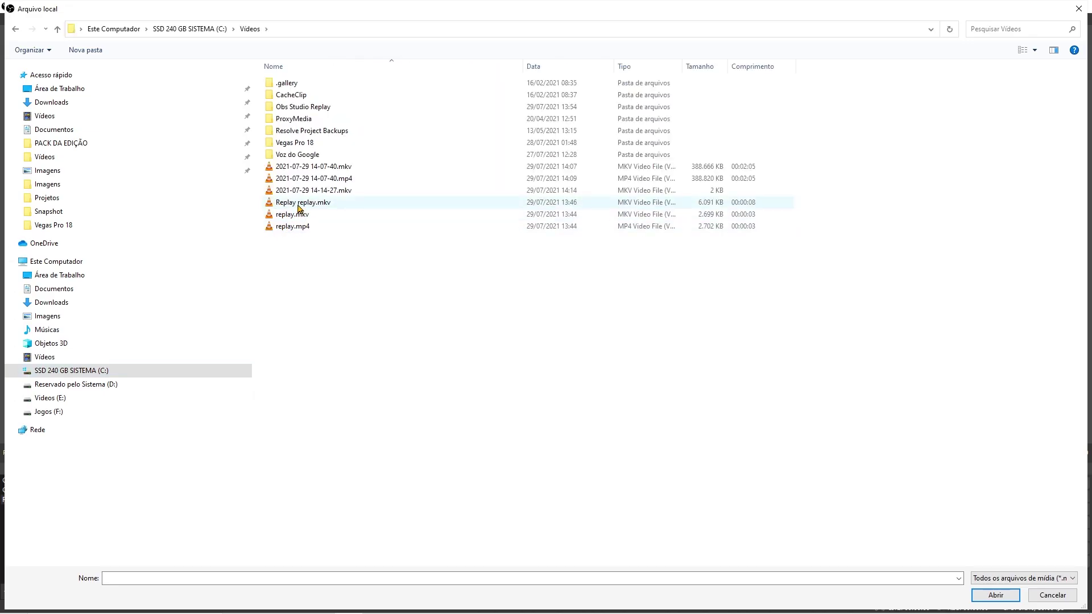
pyautogui.doubleClick(321, 203)
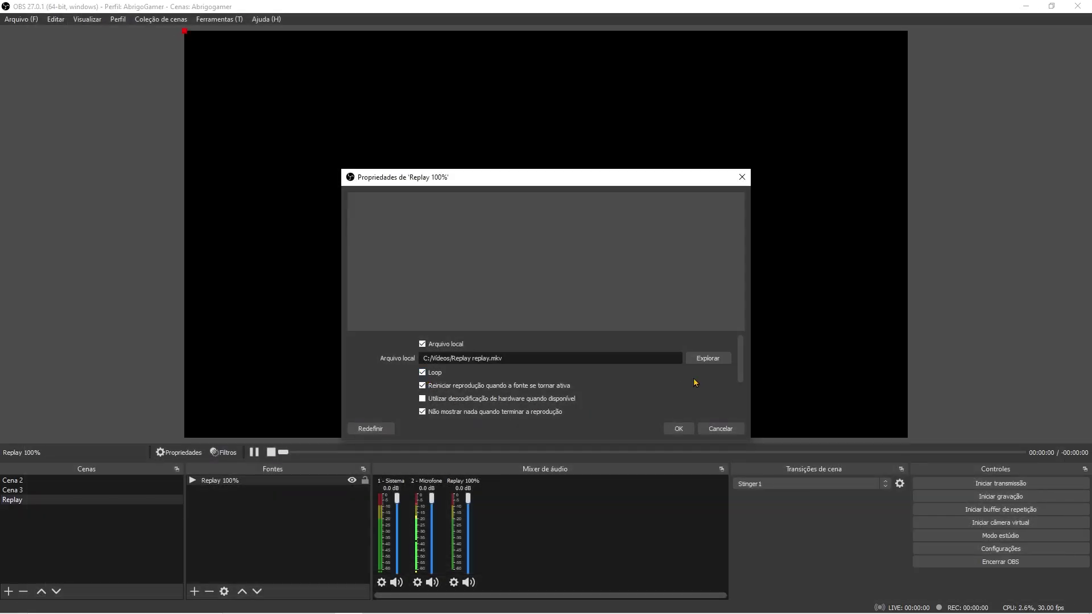
pyautogui.scroll(-2, 741, 367)
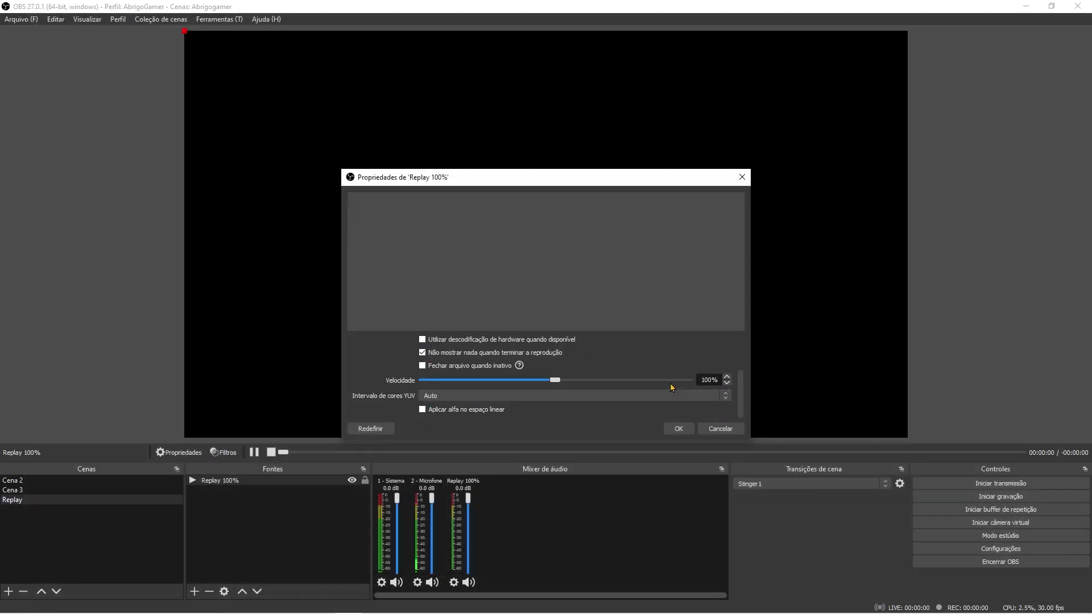
pyautogui.click(679, 429)
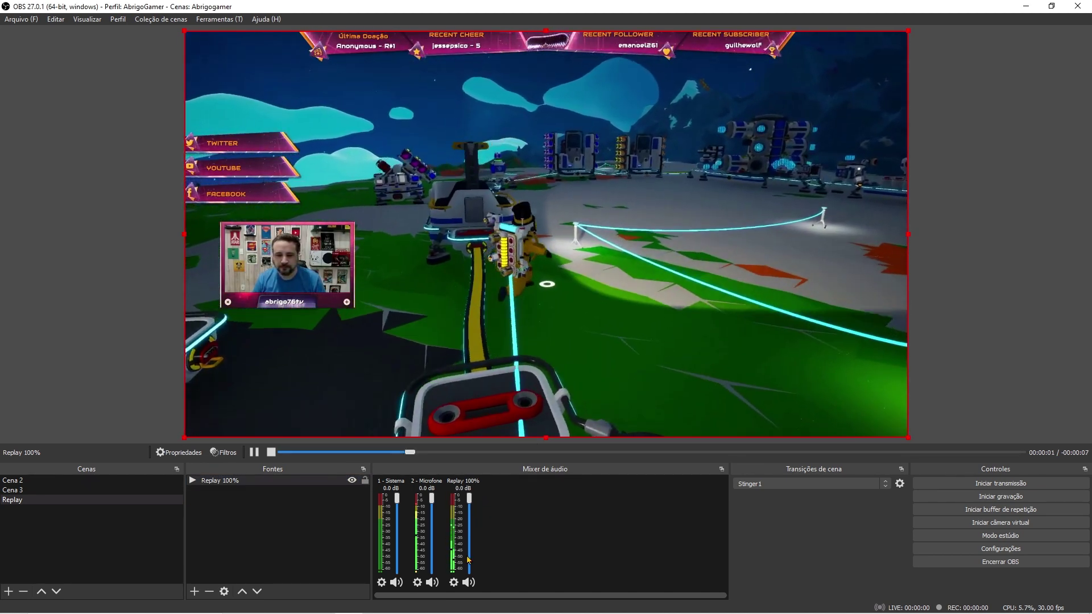
pyautogui.click(470, 582)
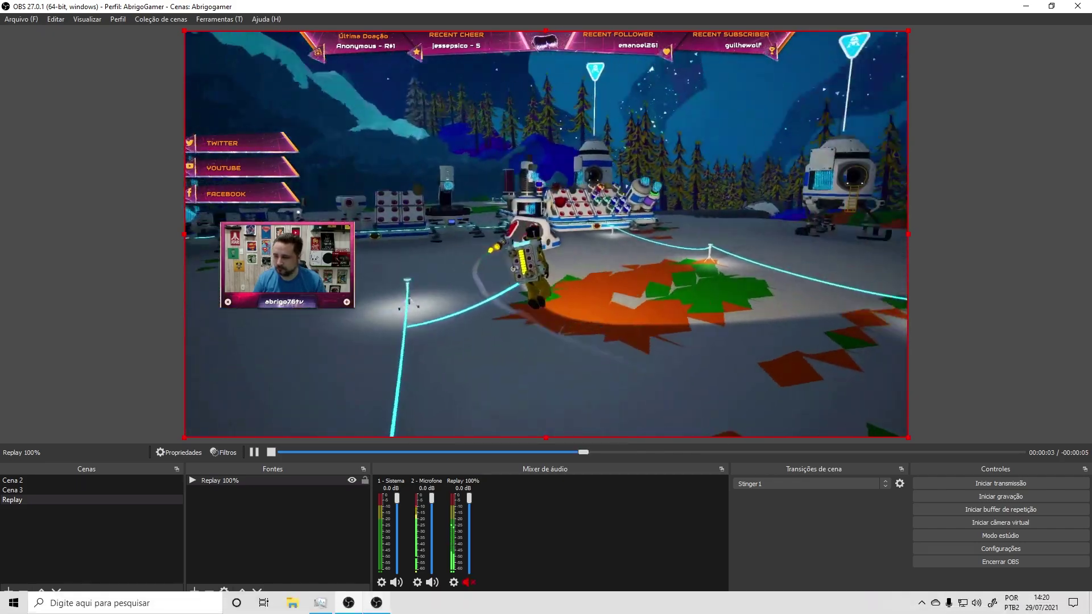
pyautogui.moveTo(355, 602)
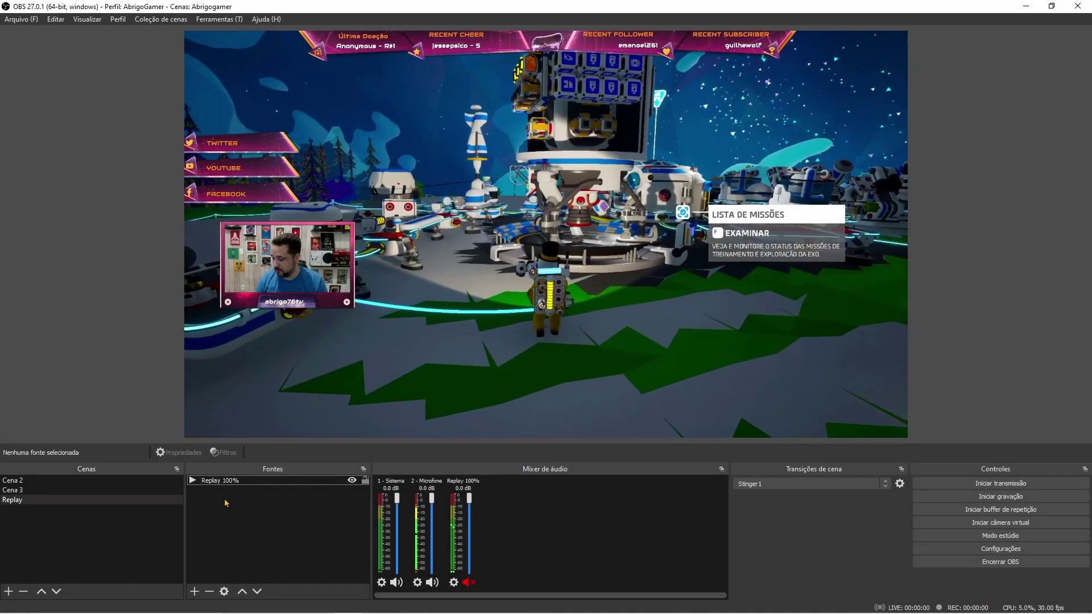
# - Add a second media source named "Replay 50%" to the Replay scene
pyautogui.rightClick(225, 499)
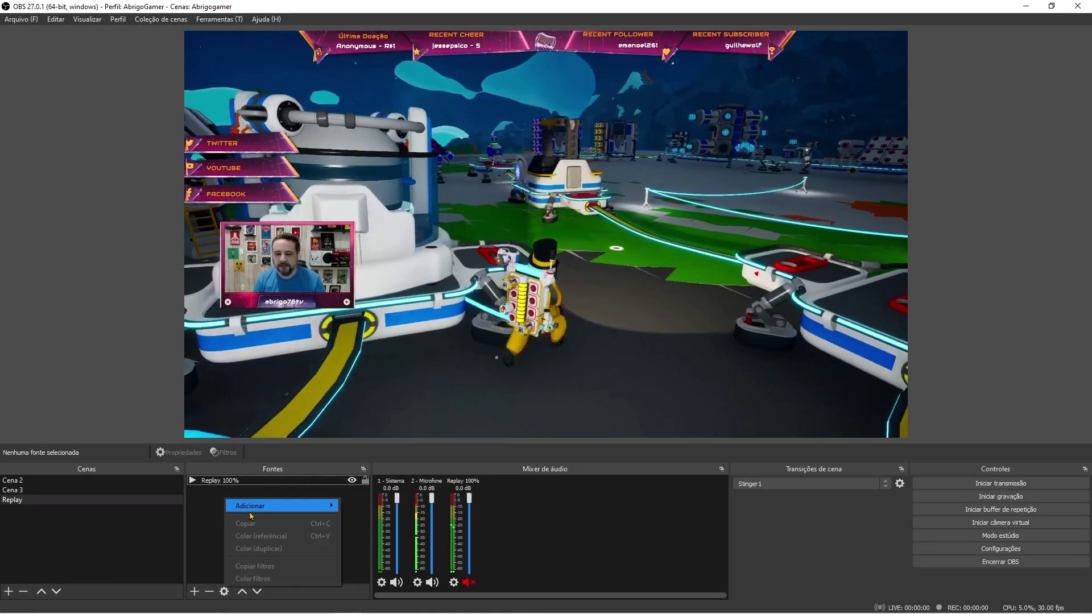
pyautogui.moveTo(273, 505)
pyautogui.click(367, 521)
pyautogui.write('Replay 50%')
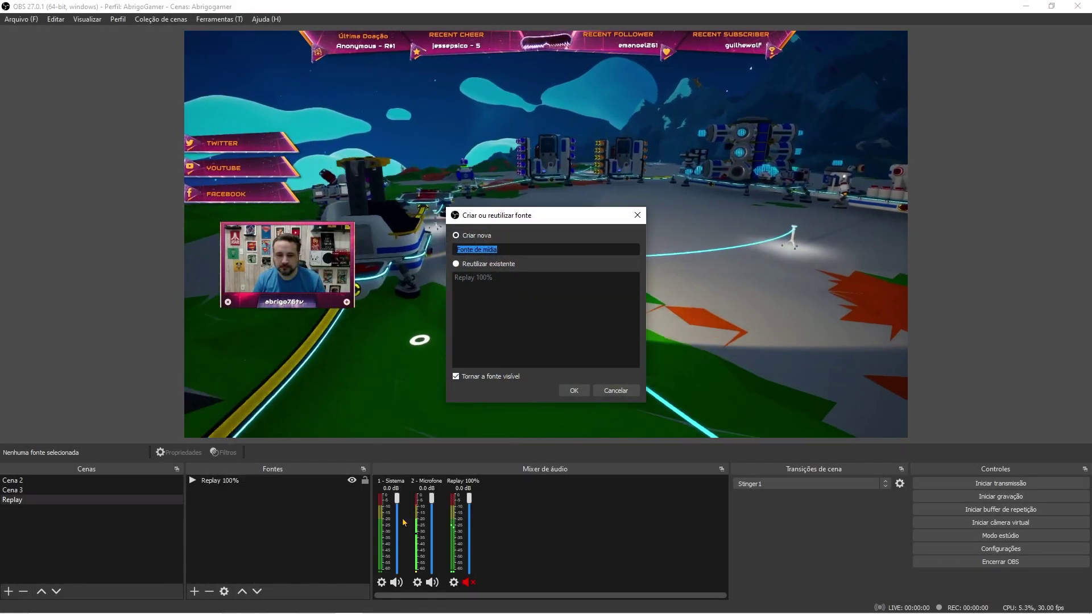
pyautogui.click(575, 391)
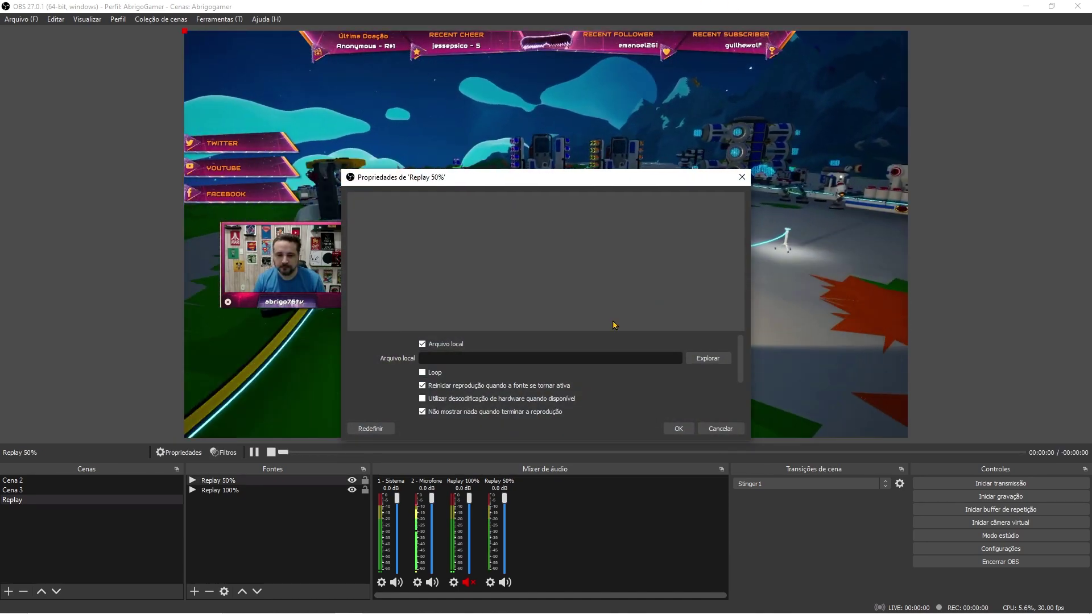
# - Set the Replay 50% source to loop C:/Vídeos/Replay replay.mkv at 51% playback speed
pyautogui.click(708, 358)
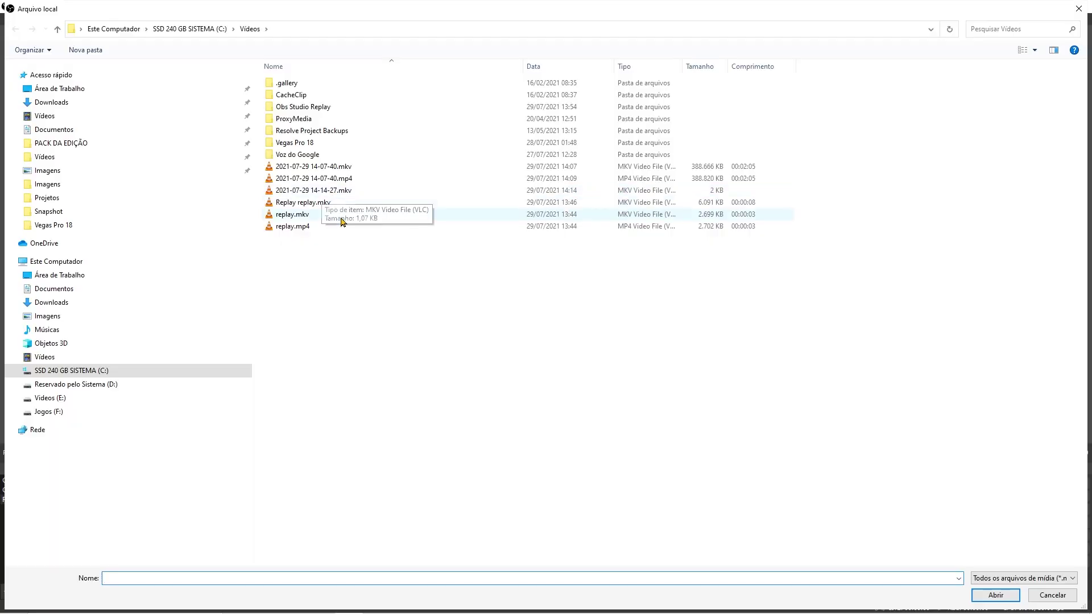
pyautogui.doubleClick(307, 203)
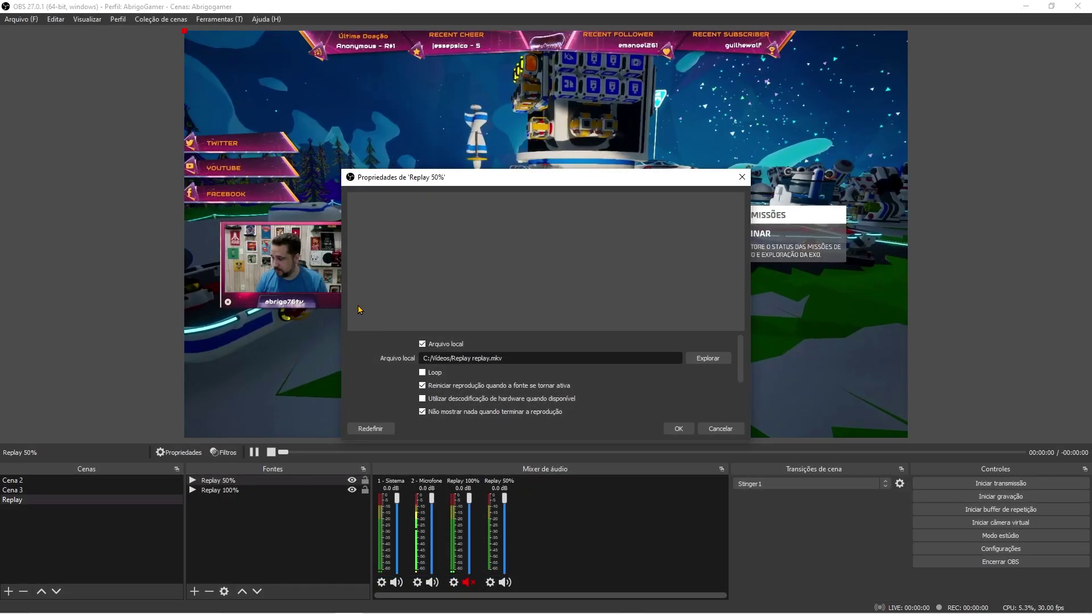
pyautogui.click(422, 373)
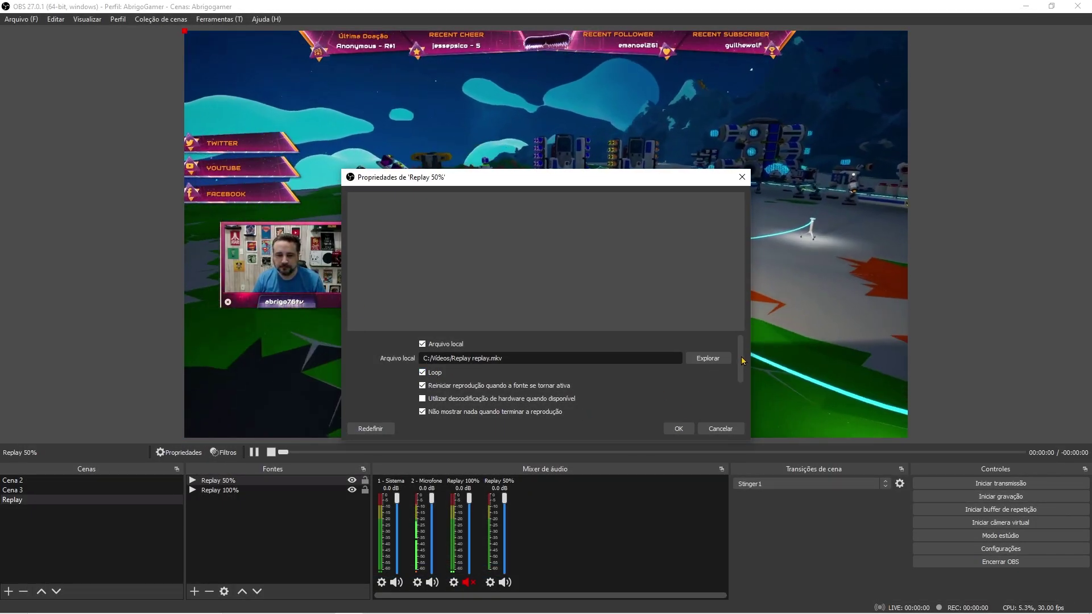
pyautogui.scroll(-2, 742, 360)
pyautogui.moveTo(555, 380); pyautogui.dragTo(491, 387)
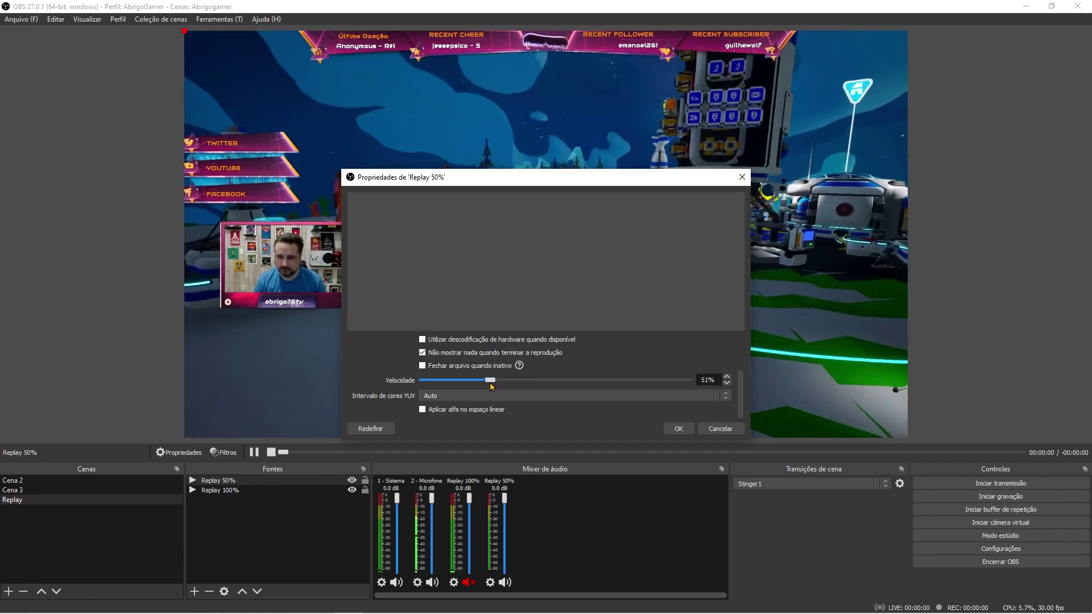
pyautogui.click(678, 428)
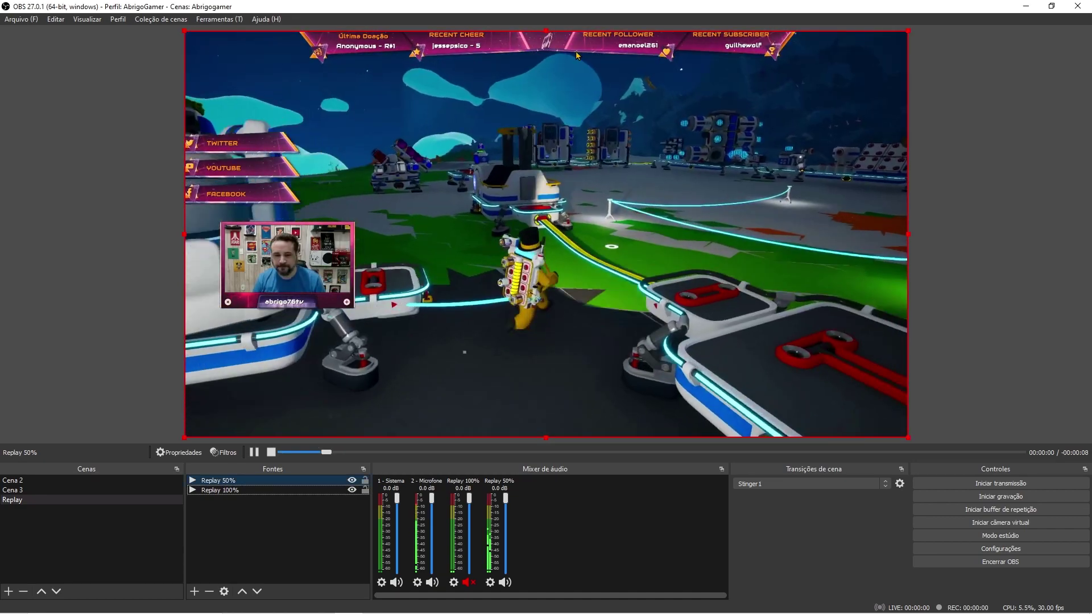
# - Hide the Replay 50% source in the Replay scene and make it visible again
pyautogui.click(352, 481)
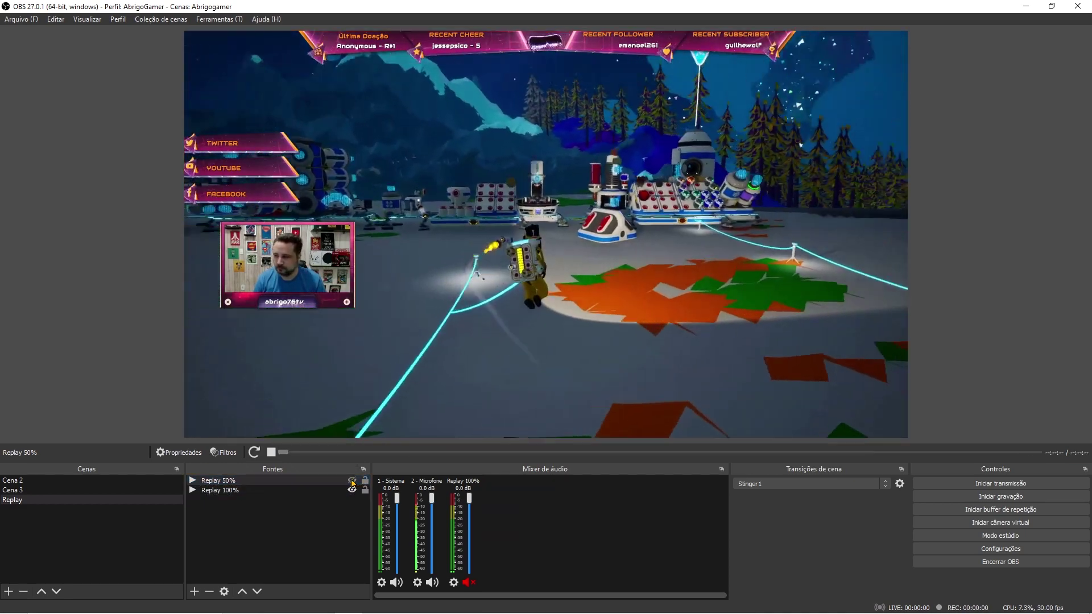
pyautogui.click(352, 481)
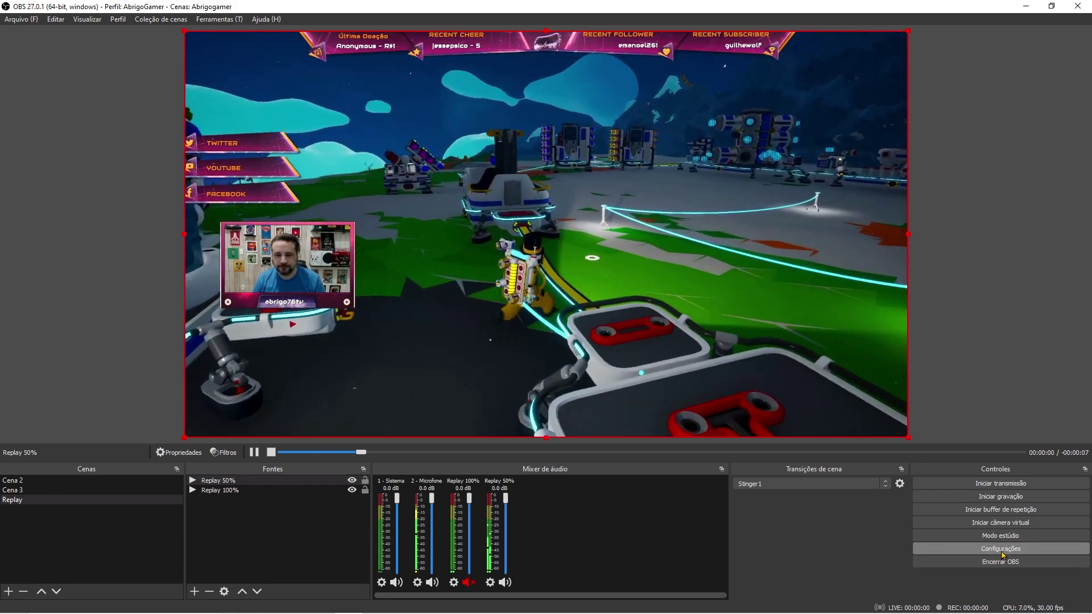
# - In the hotkey settings, assign Num 1 to Iniciar buffer de repetição and Num 2 to Salvar Replay
pyautogui.click(1000, 548)
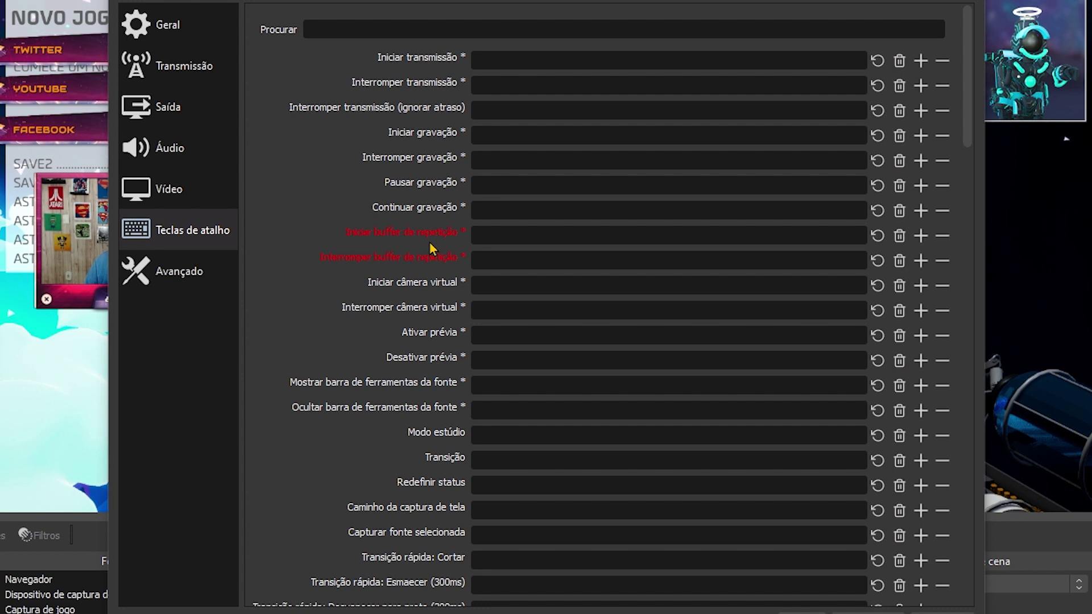
pyautogui.click(518, 233)
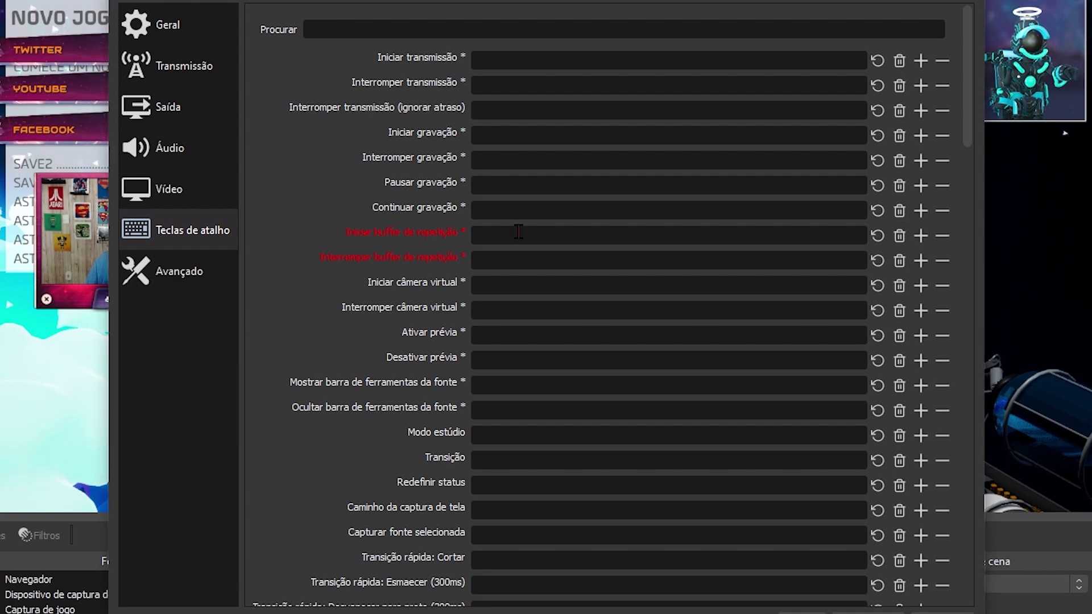
pyautogui.press('KP_1')
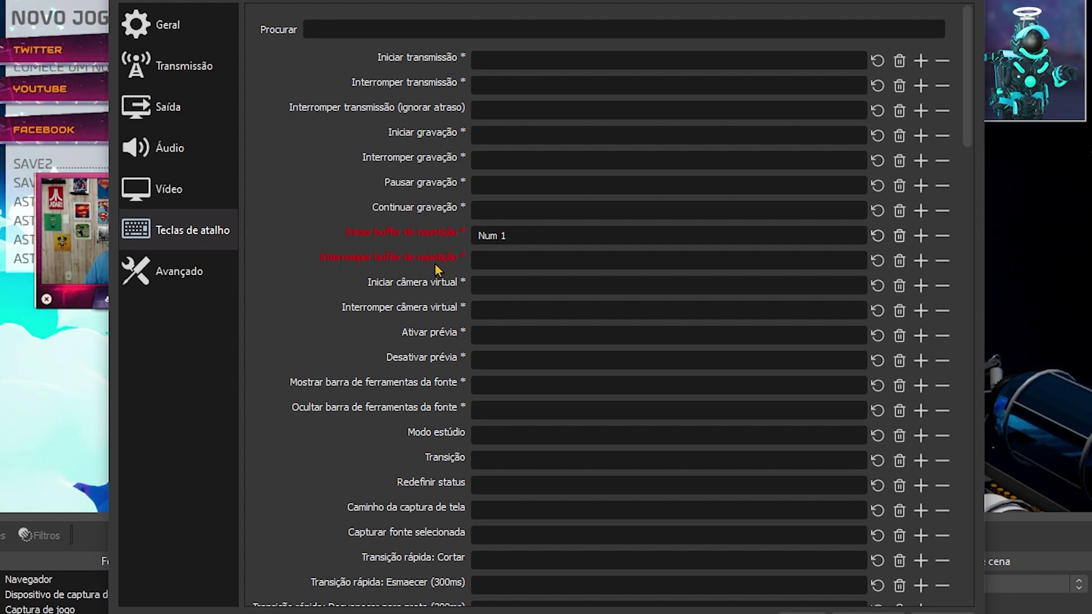
pyautogui.scroll(-5, 438, 270)
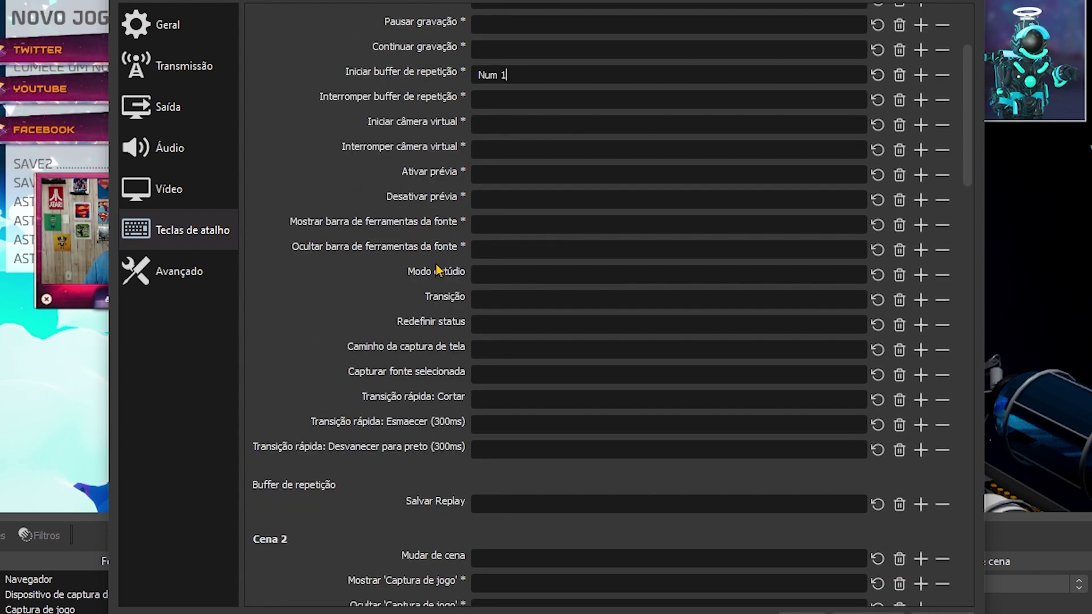
pyautogui.scroll(-2, 438, 270)
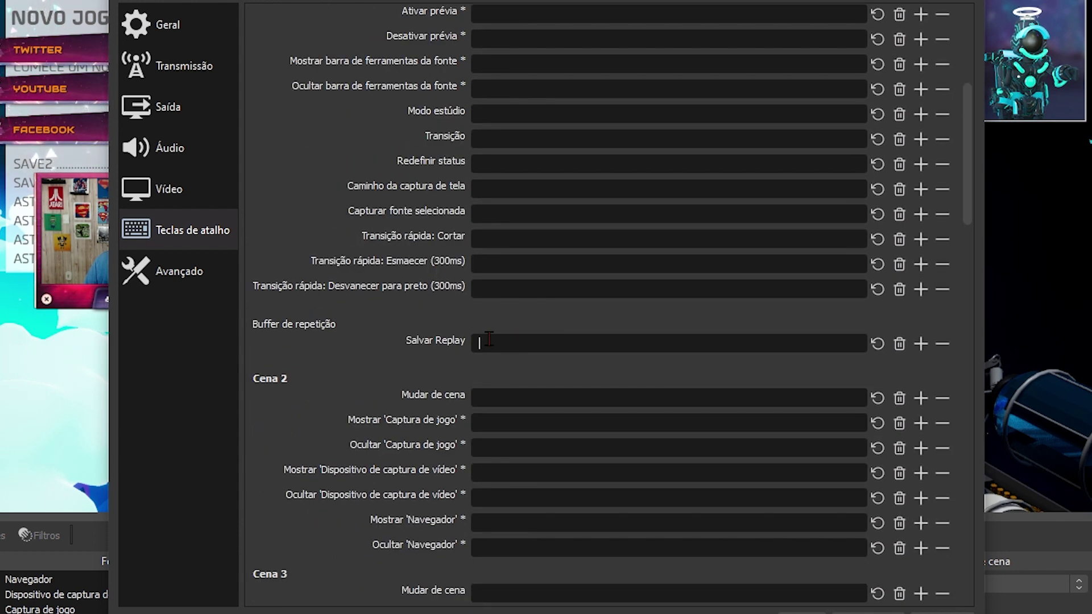
pyautogui.click(486, 340)
pyautogui.press('KP_2')
# - Assign the Num 3 hotkey to Interromper buffer de repetição
pyautogui.scroll(5, 489, 318)
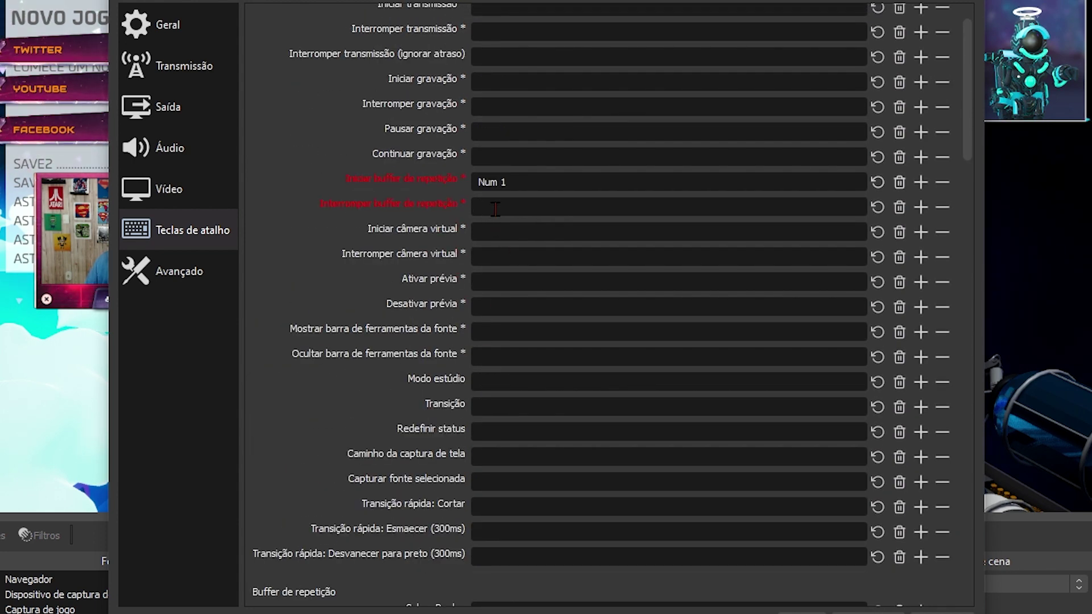
pyautogui.click(495, 207)
pyautogui.press('KP_3')
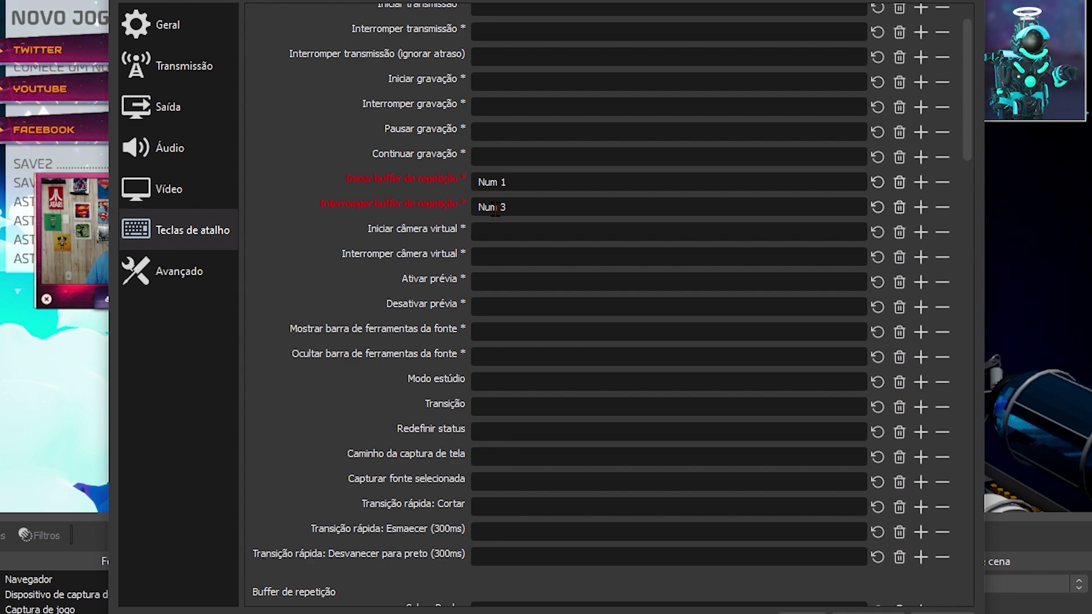
# - Assign the Num 4 hotkey to Mudar de cena for the Replay scene
pyautogui.scroll(-12, 496, 207)
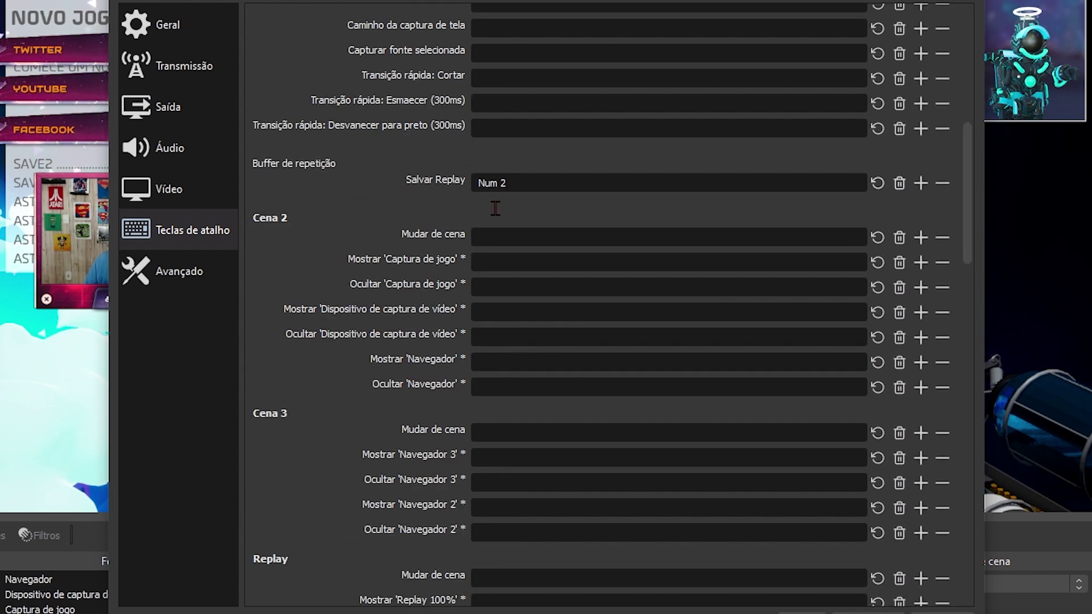
pyautogui.scroll(-1, 495, 208)
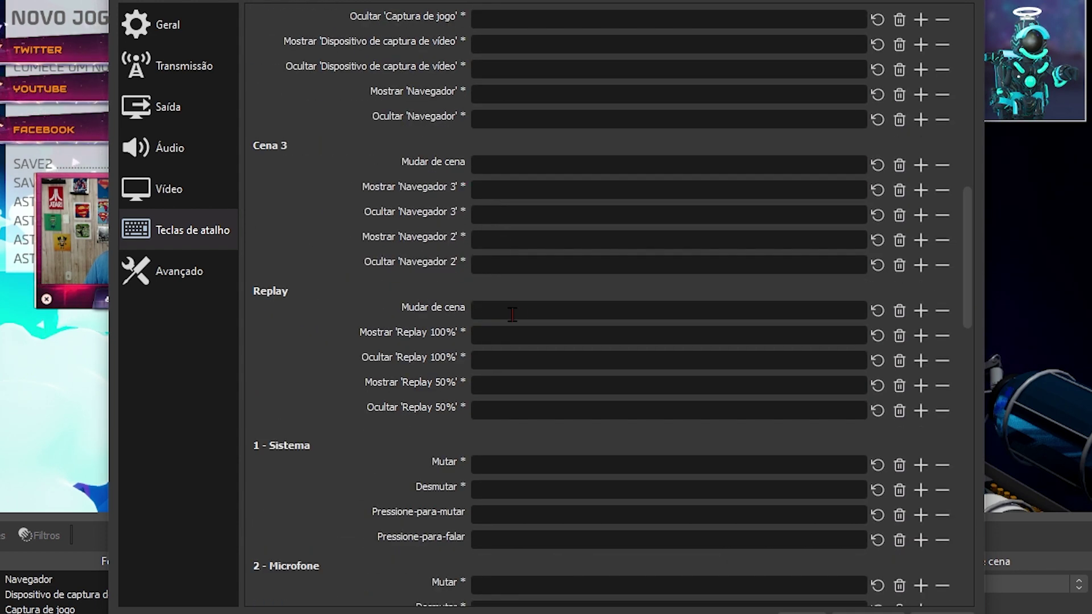
pyautogui.click(506, 302)
pyautogui.press('KP_Subtract')
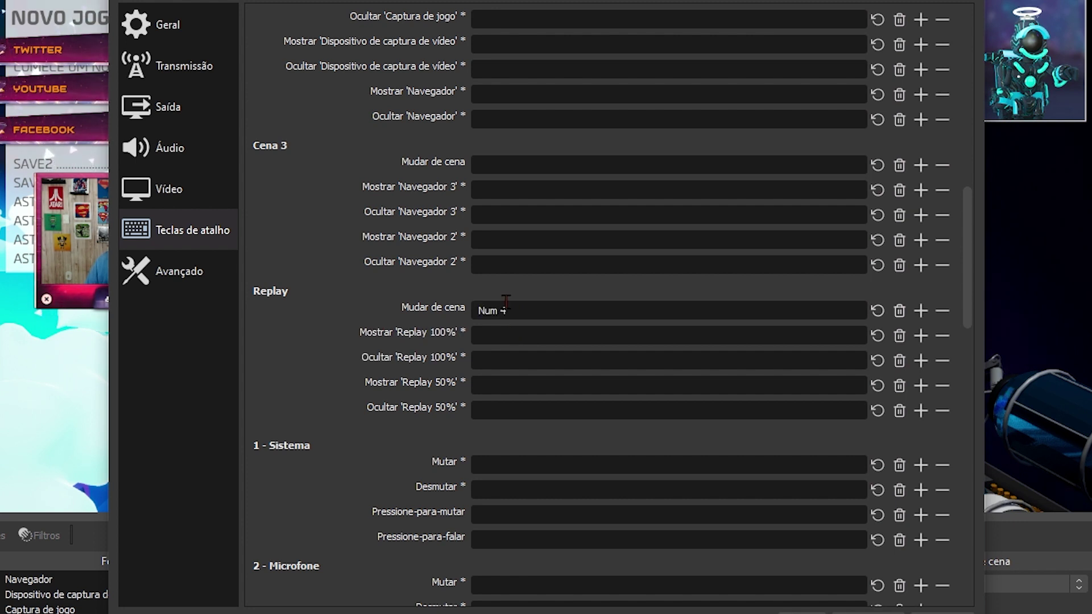
# - Assign Num 5 to show and Num 6 to hide the Replay 100% source in the Replay scene's hotkeys
pyautogui.click(511, 335)
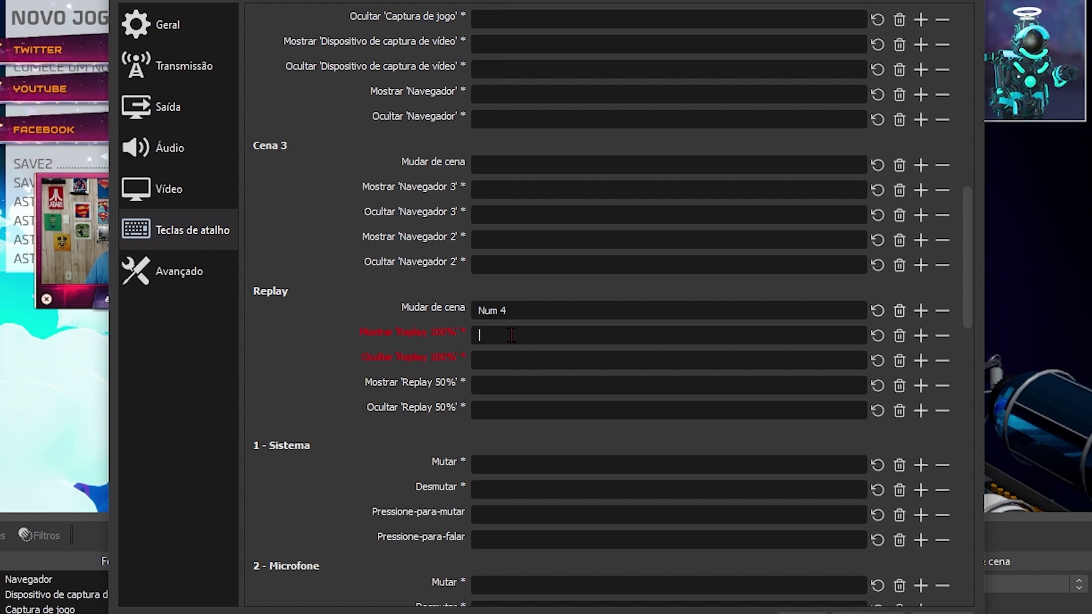
pyautogui.press('KP_5')
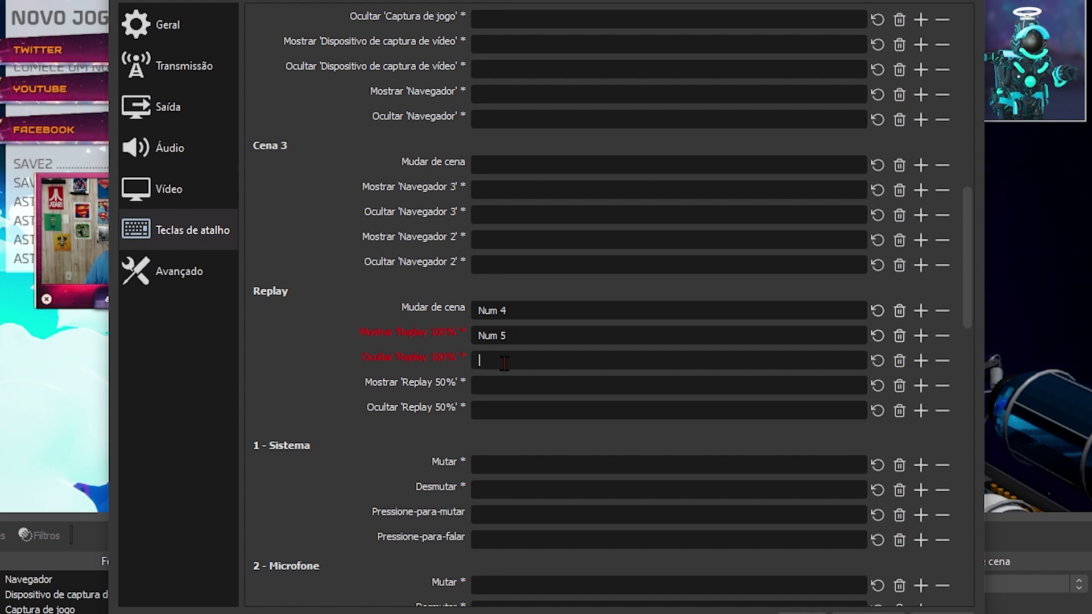
pyautogui.click(505, 363)
pyautogui.press('KP_6')
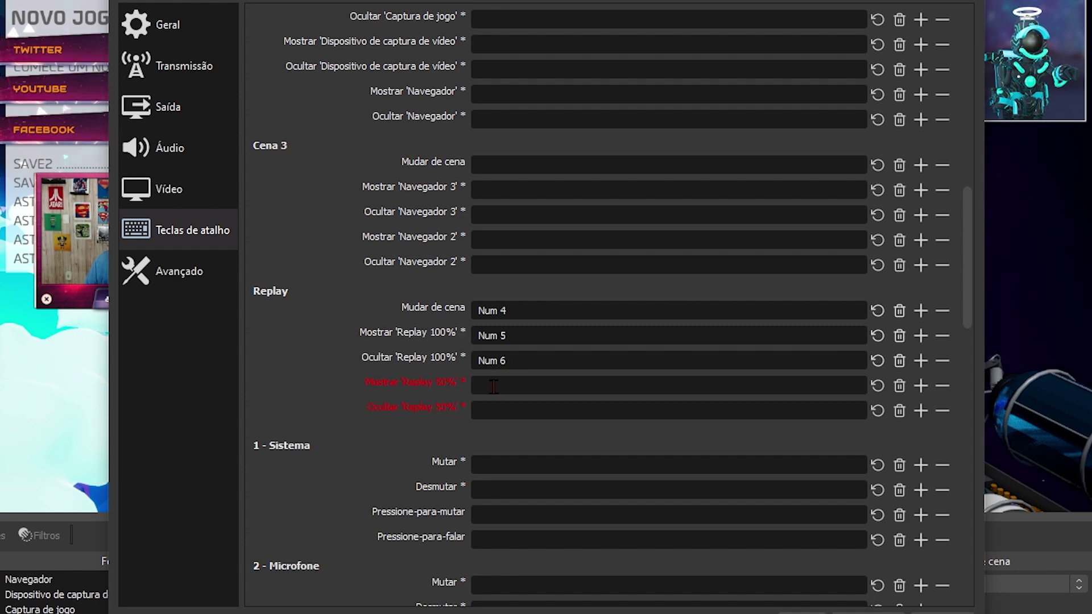
# - Assign Num 6 to show and Num 5 to hide the Replay 50% source in the Replay scene's hotkeys
pyautogui.click(495, 386)
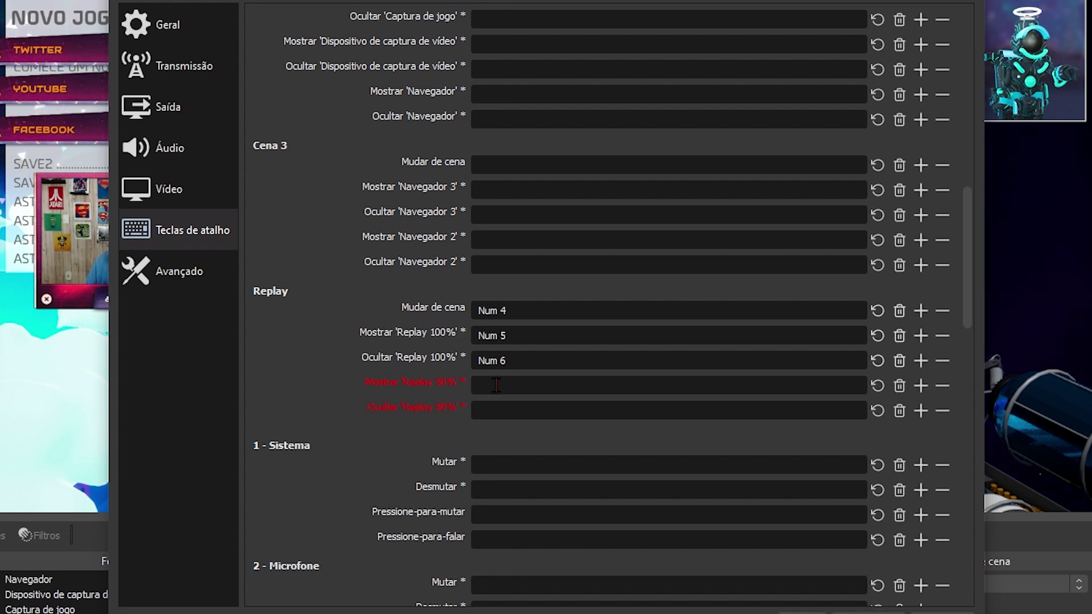
pyautogui.press('KP_6')
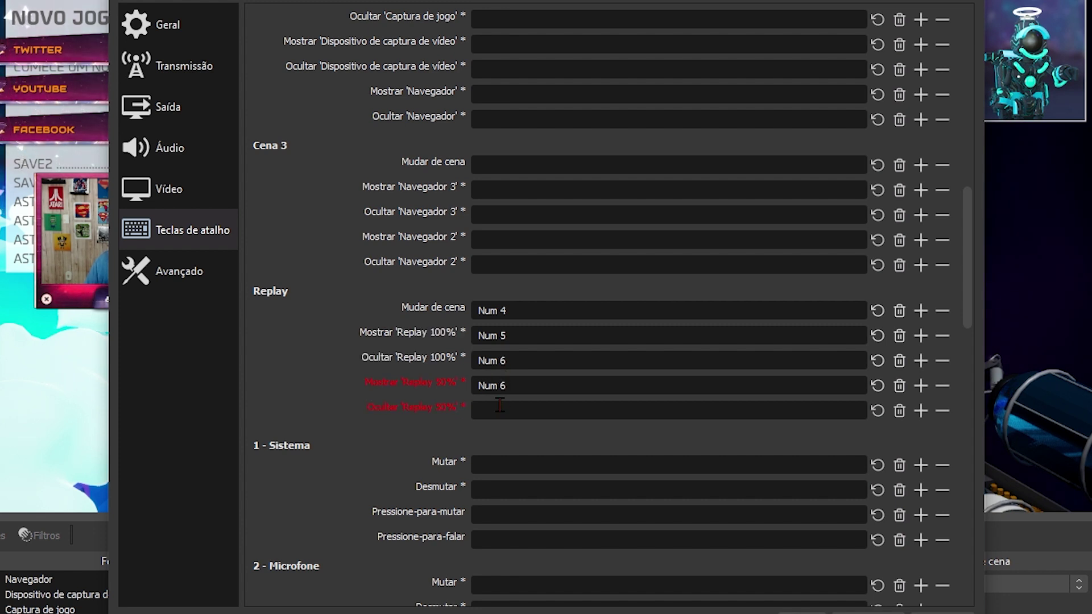
pyautogui.click(501, 409)
pyautogui.press('KP_5')
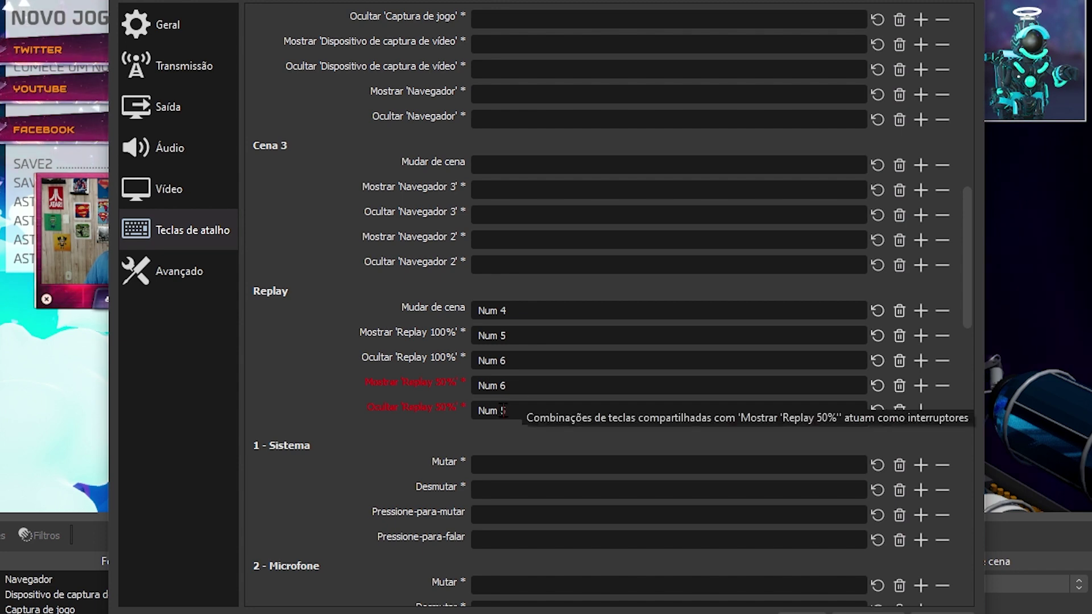